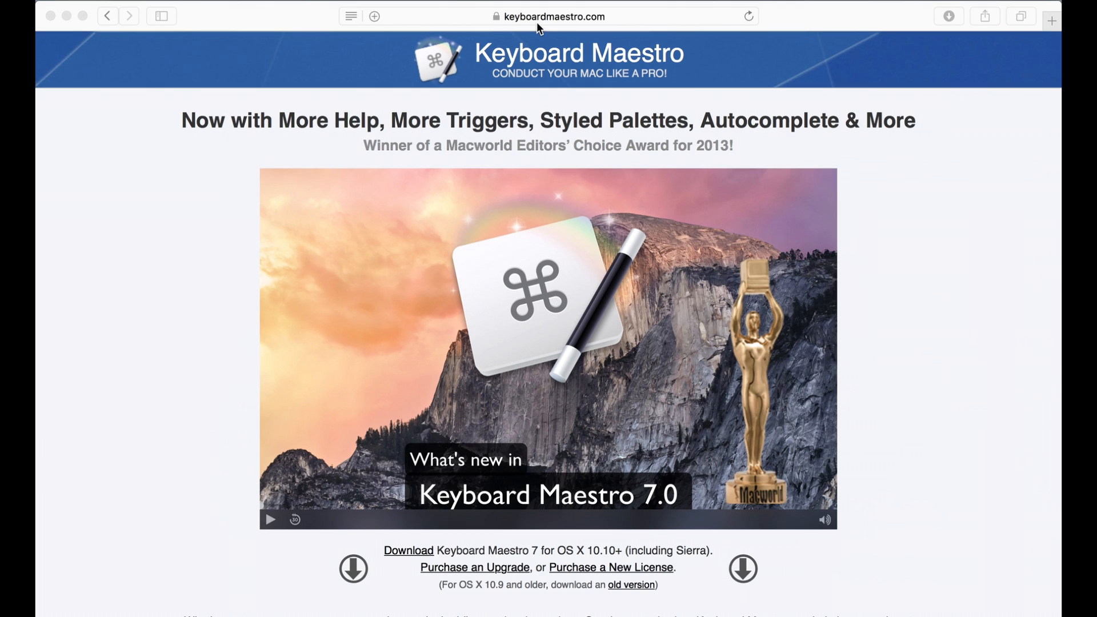
- Create a macro named Song 1 in the untitled group and give it a MIDI trigger for note 48 pressed on channel 1
{"action": "left_click", "coordinate": [67, 15]}
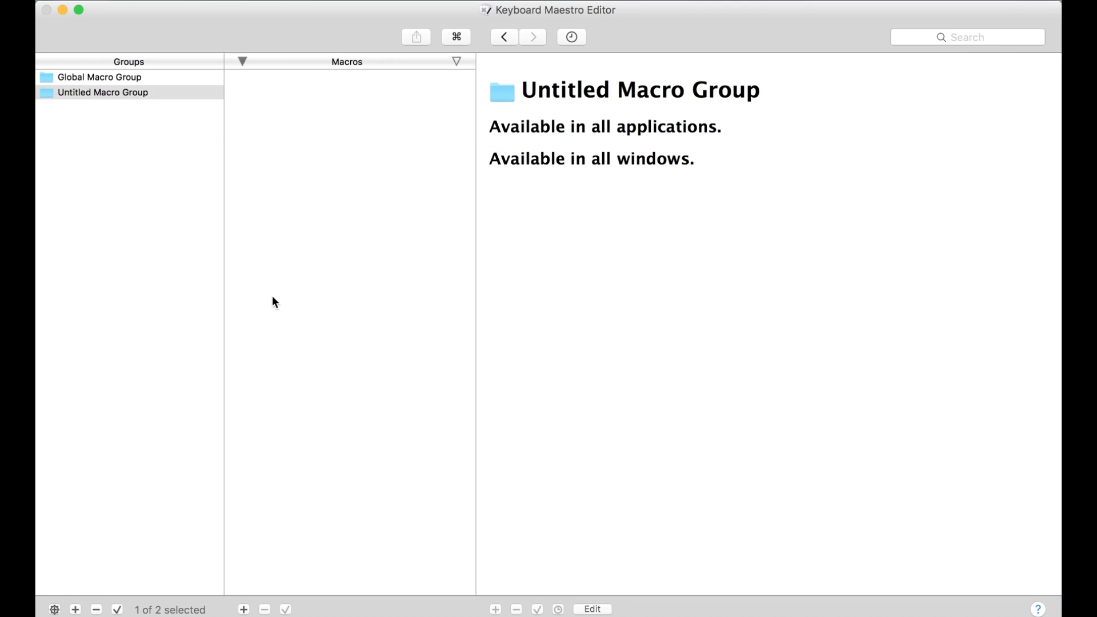
{"action": "key", "text": "super+n"}
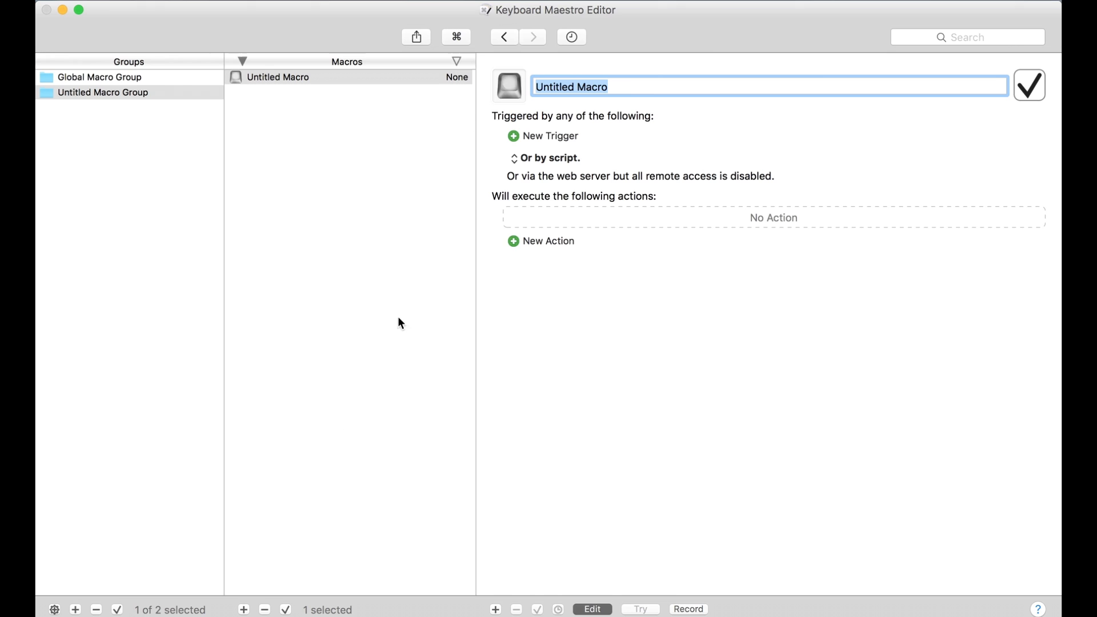
{"action": "key", "text": "BackSpace"}
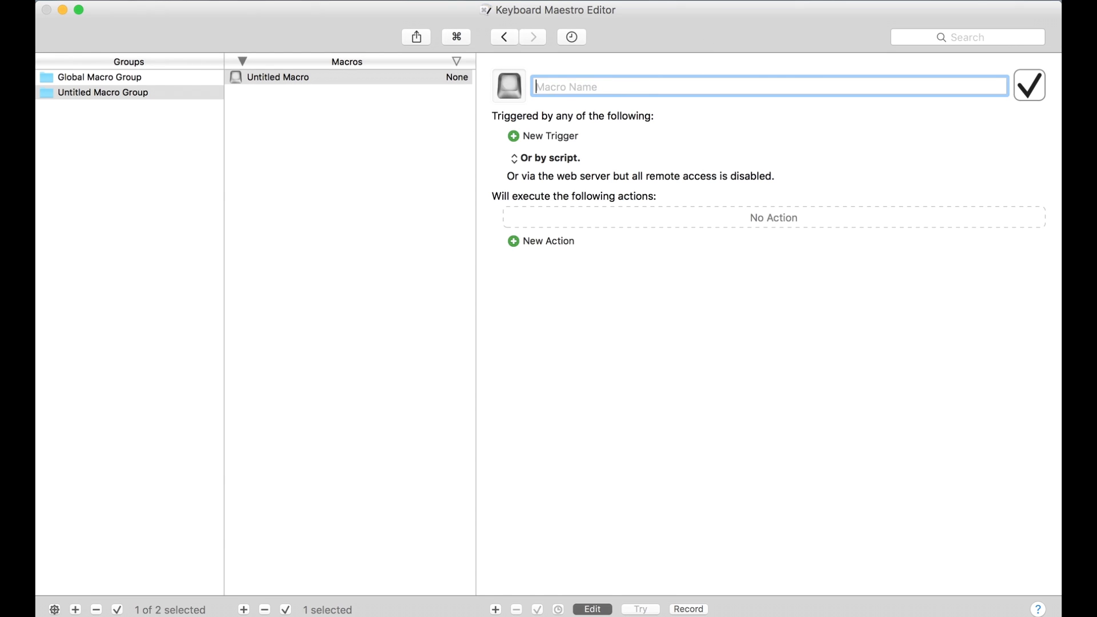
{"action": "type", "text": "Song 1"}
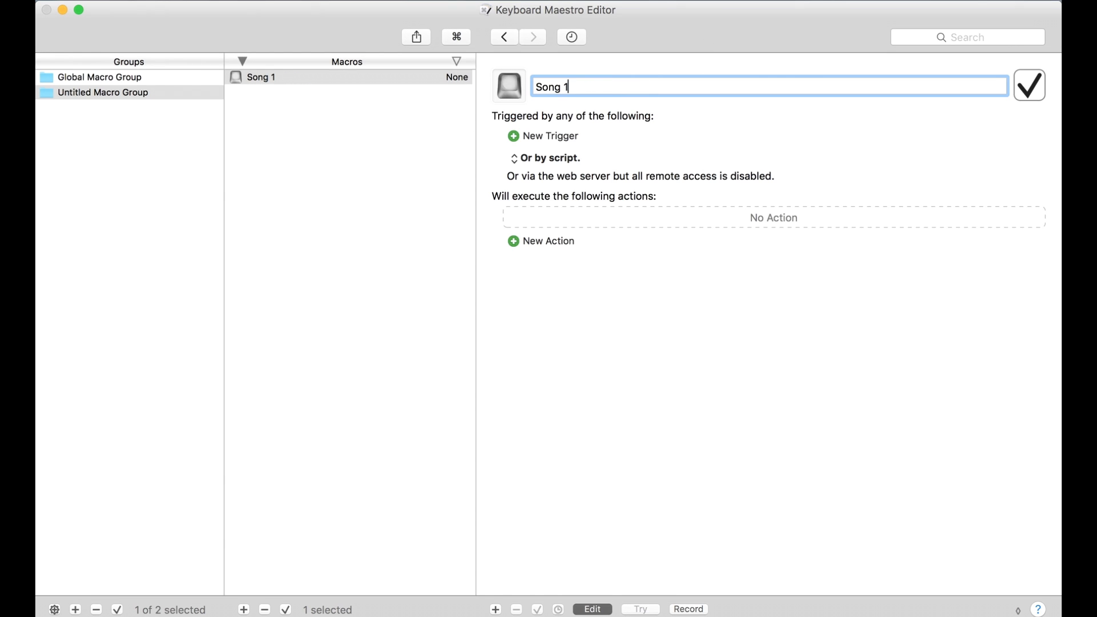
{"action": "key", "text": "Return"}
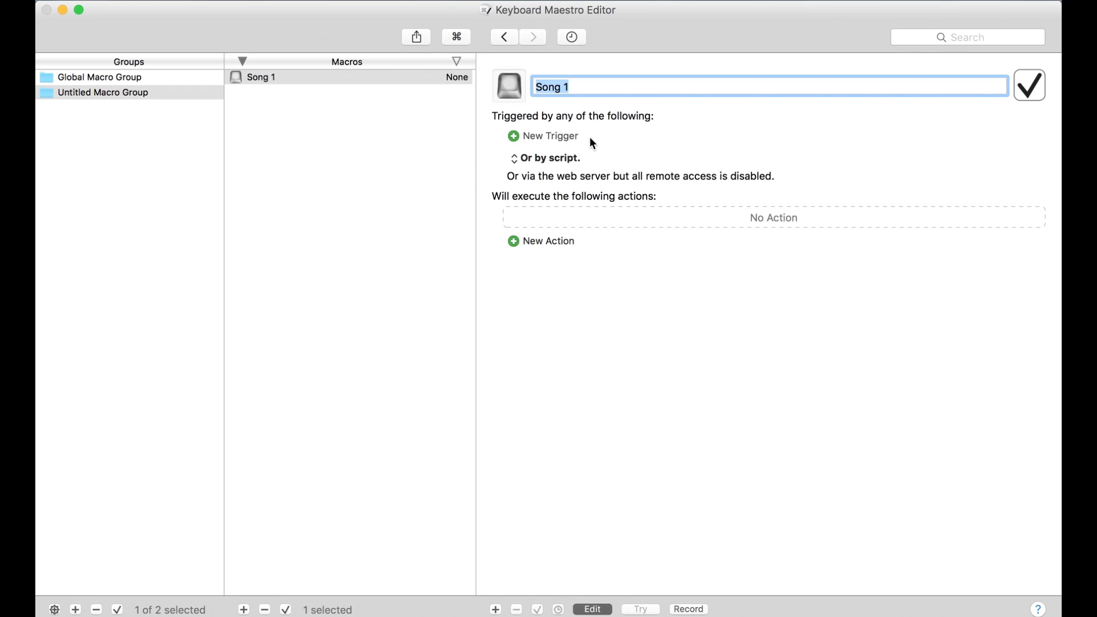
{"action": "left_click", "coordinate": [559, 136]}
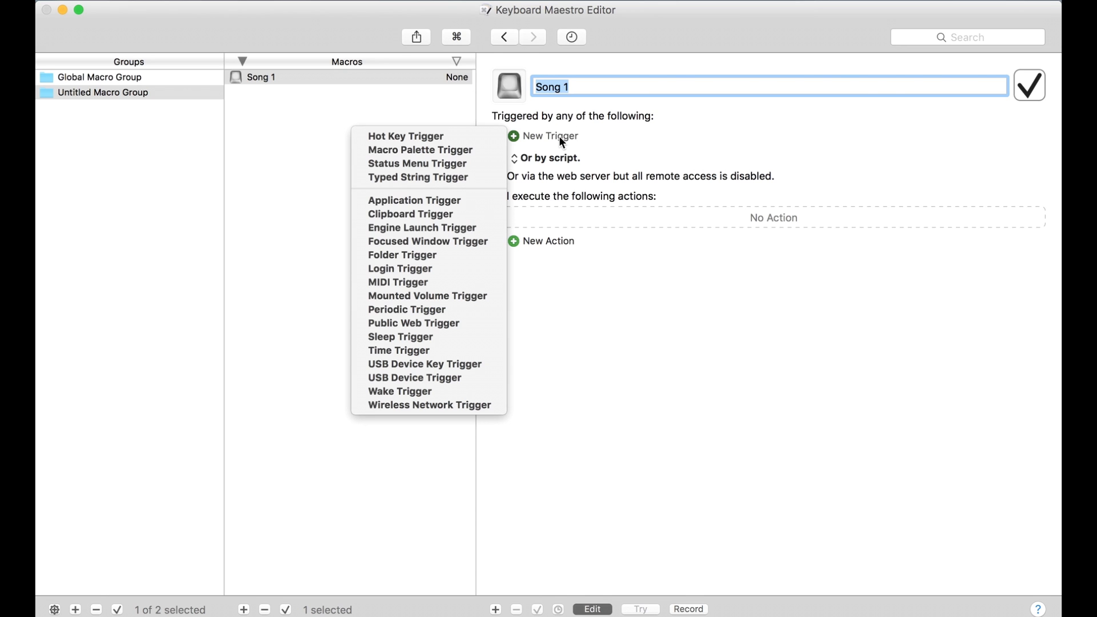
{"action": "left_click", "coordinate": [416, 281]}
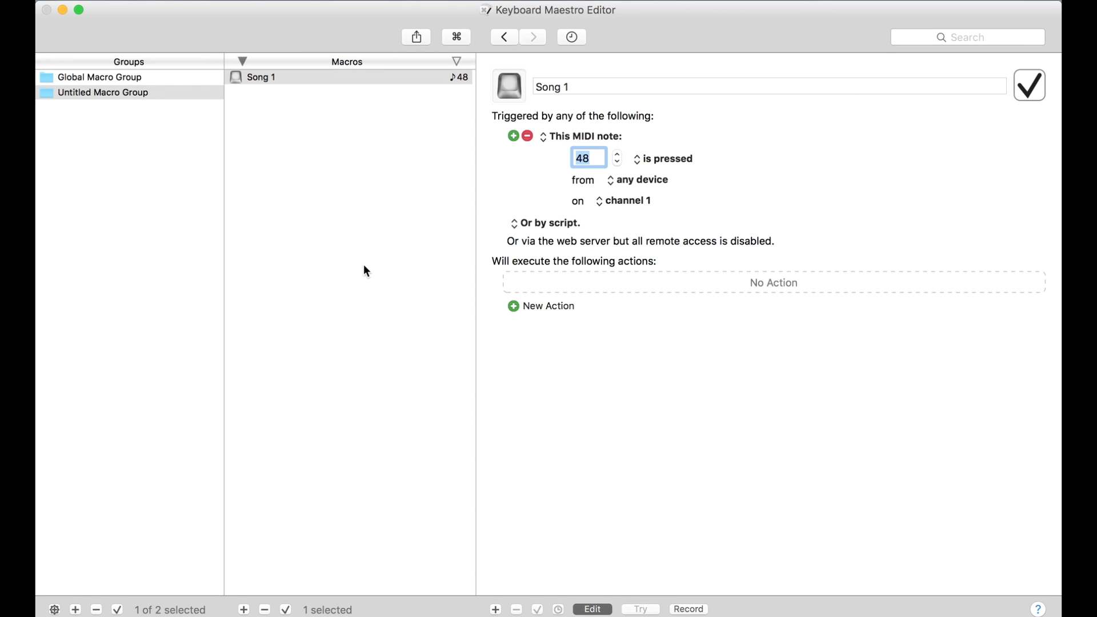
- Search the available actions for MIDI and add a Send MIDI Control Change action to the Song 1 macro
{"action": "key", "text": "super+k"}
{"action": "left_click", "coordinate": [763, 289]}
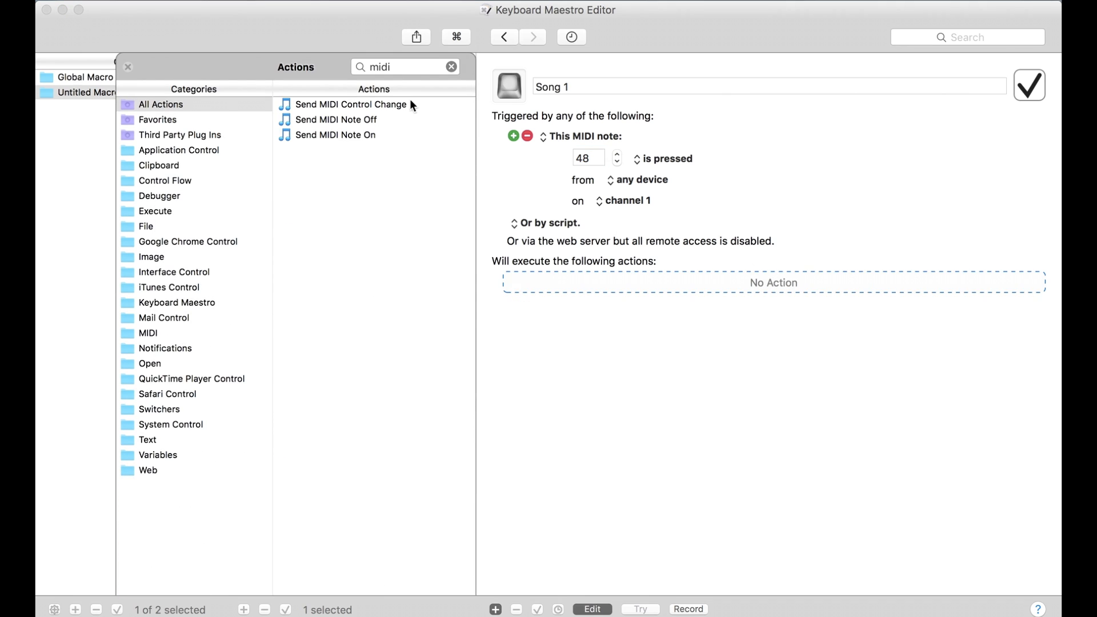
{"action": "double_click", "coordinate": [396, 68]}
{"action": "key", "text": "BackSpace"}
{"action": "type", "text": "MID"}
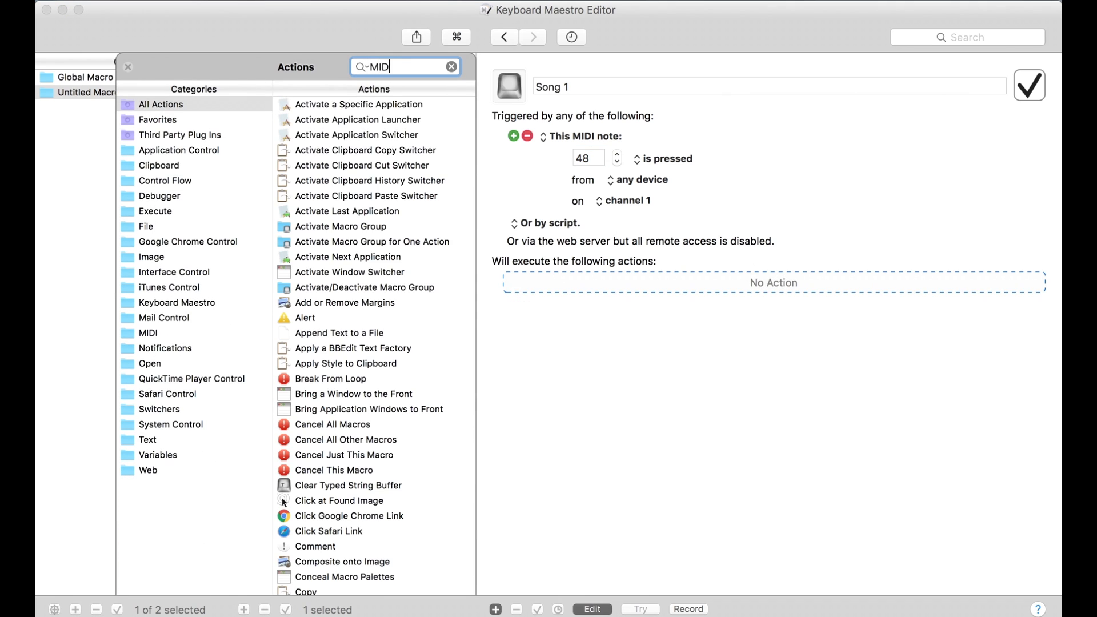
{"action": "type", "text": "I"}
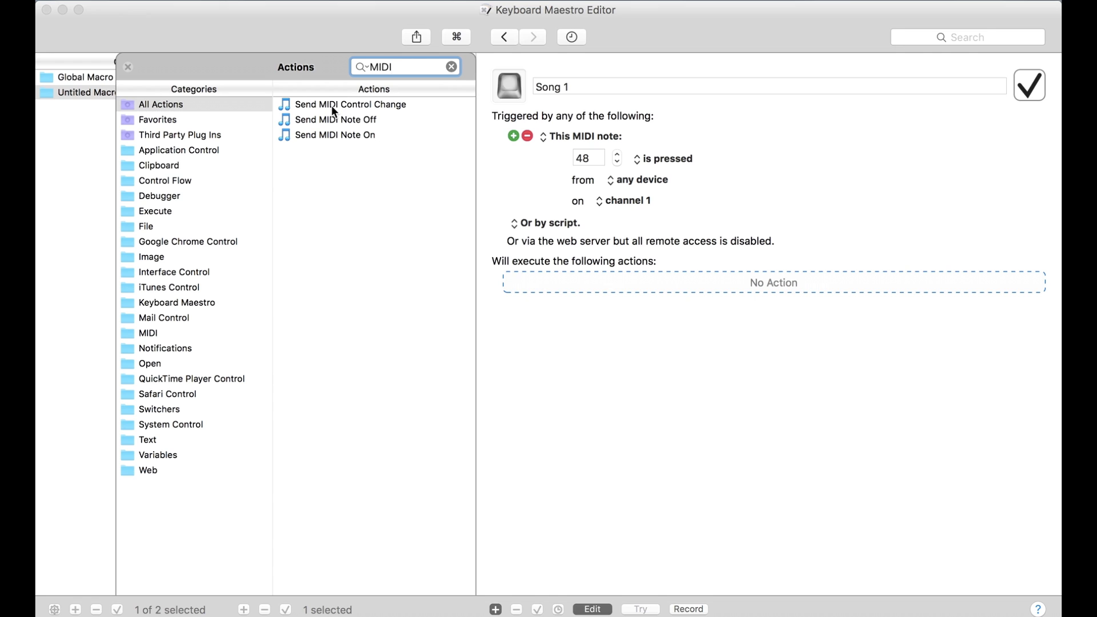
{"action": "left_click_drag", "start_coordinate": [333, 108], "coordinate": [825, 286]}
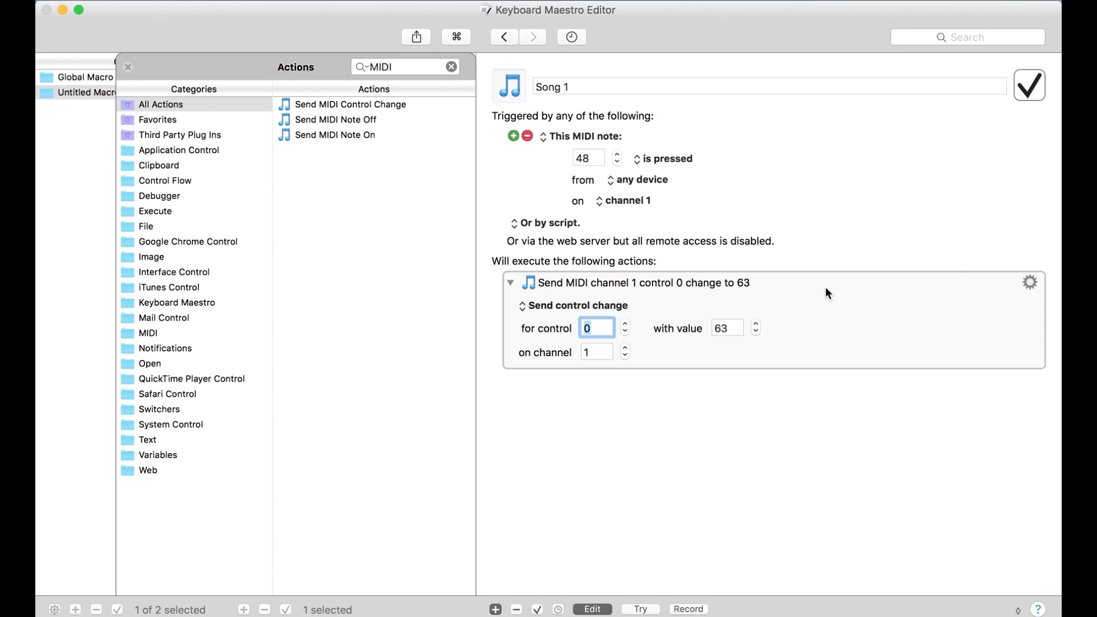
- Configure the control change action to send control 1 with value 127 on channel 16
{"action": "left_click", "coordinate": [608, 352]}
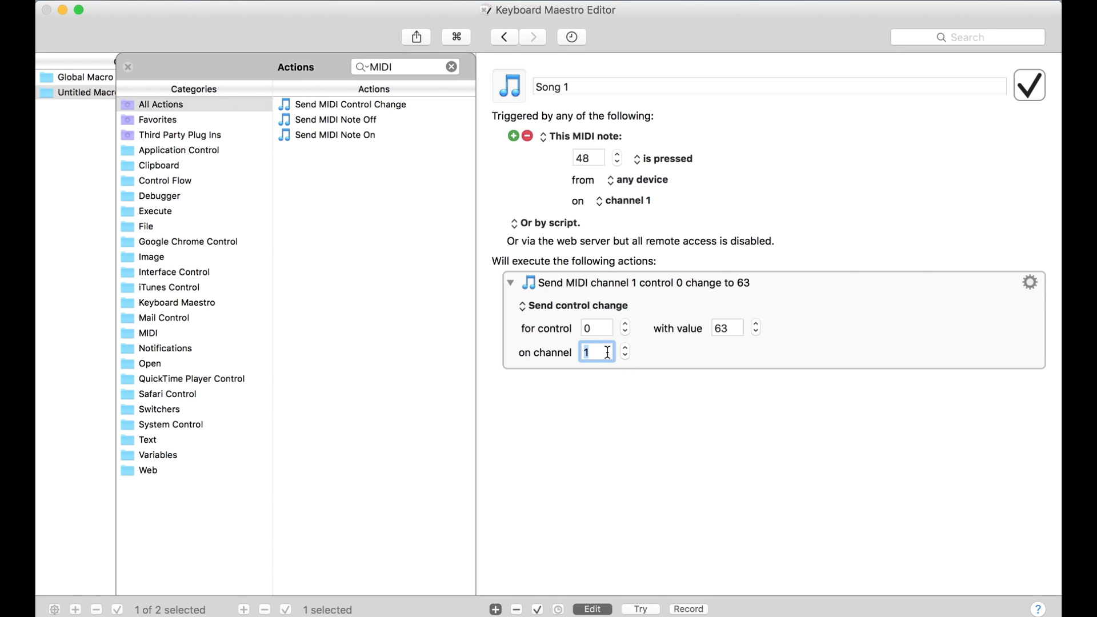
{"action": "key", "text": "BackSpace"}
{"action": "type", "text": "16"}
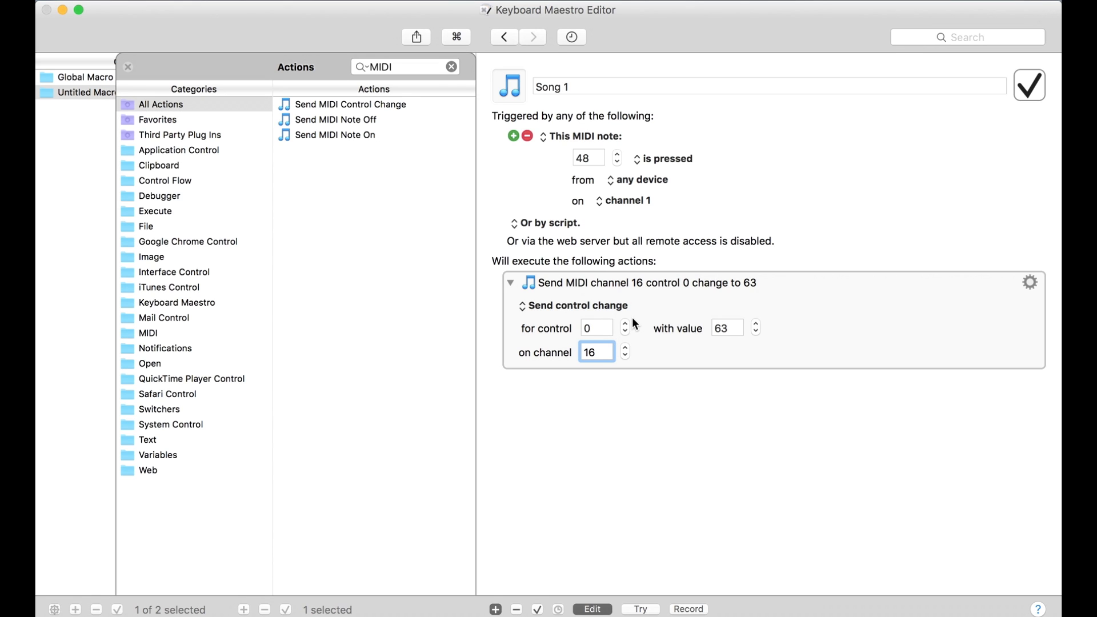
{"action": "left_click", "coordinate": [604, 328]}
{"action": "key", "text": "BackSpace"}
{"action": "type", "text": "1"}
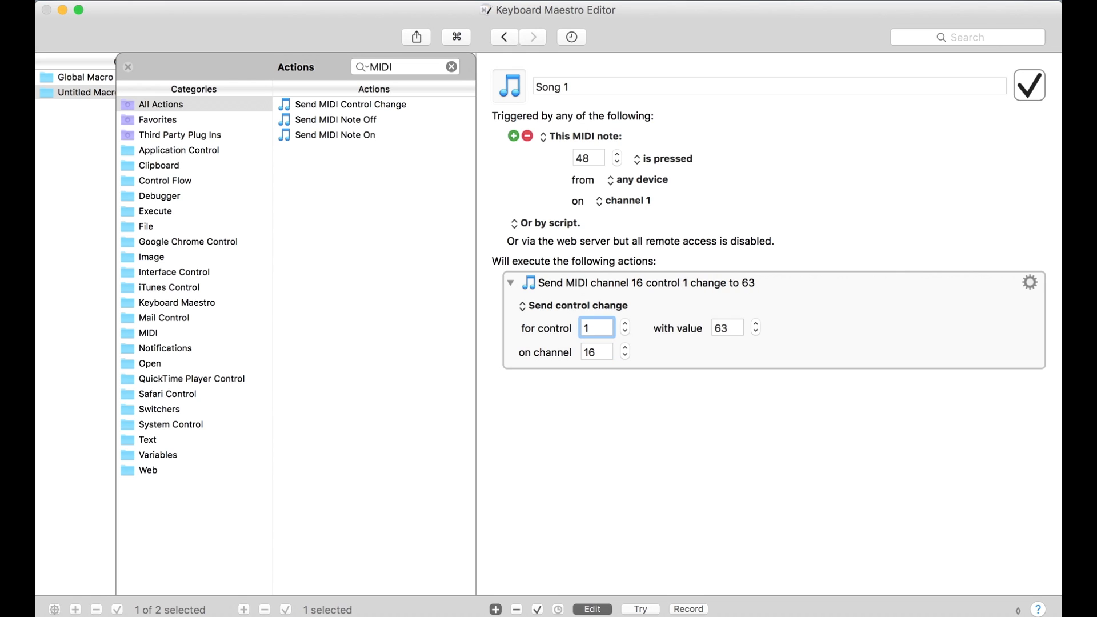
{"action": "left_click", "coordinate": [714, 328]}
{"action": "key", "text": "BackSpace"}
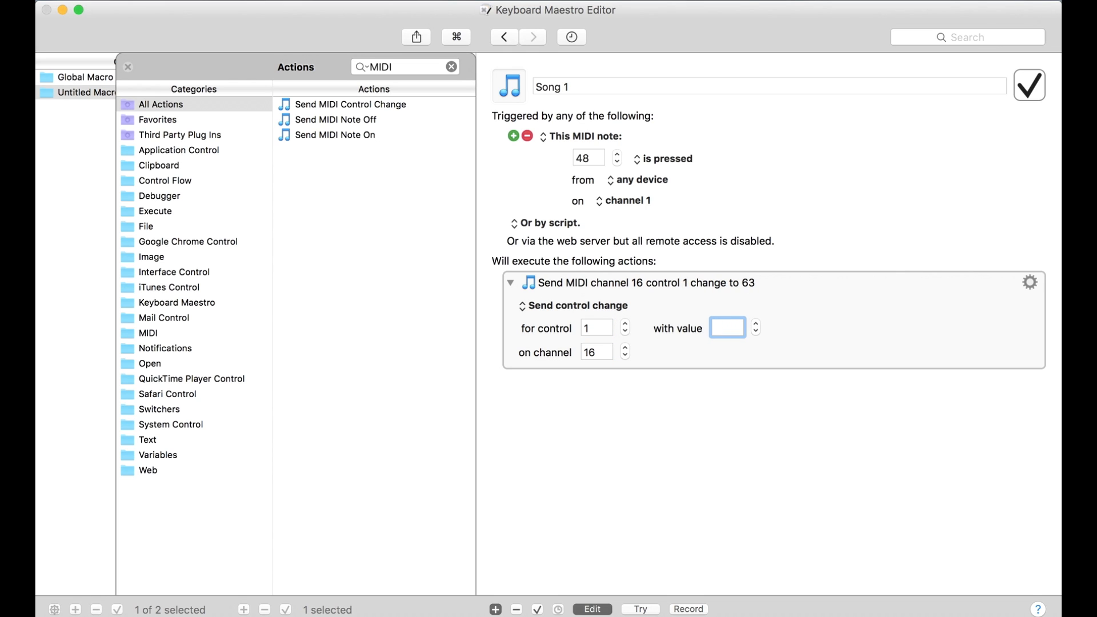
{"action": "type", "text": "127"}
{"action": "key", "text": "super+a"}
- Add a Pause action of .2 seconds after the control change action
{"action": "double_click", "coordinate": [401, 66]}
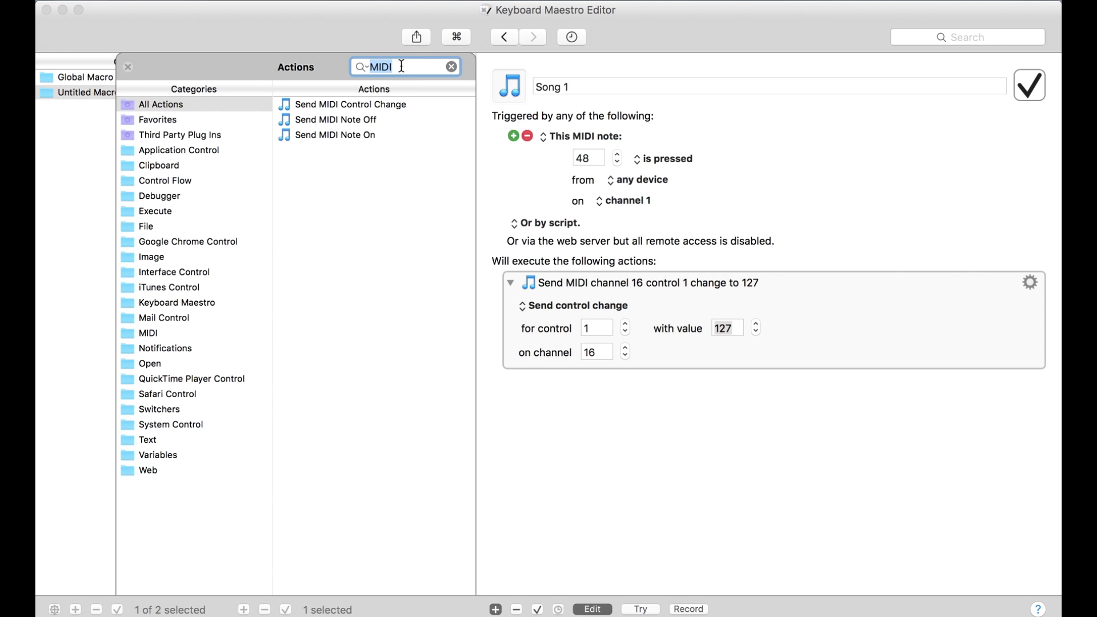
{"action": "type", "text": "pause"}
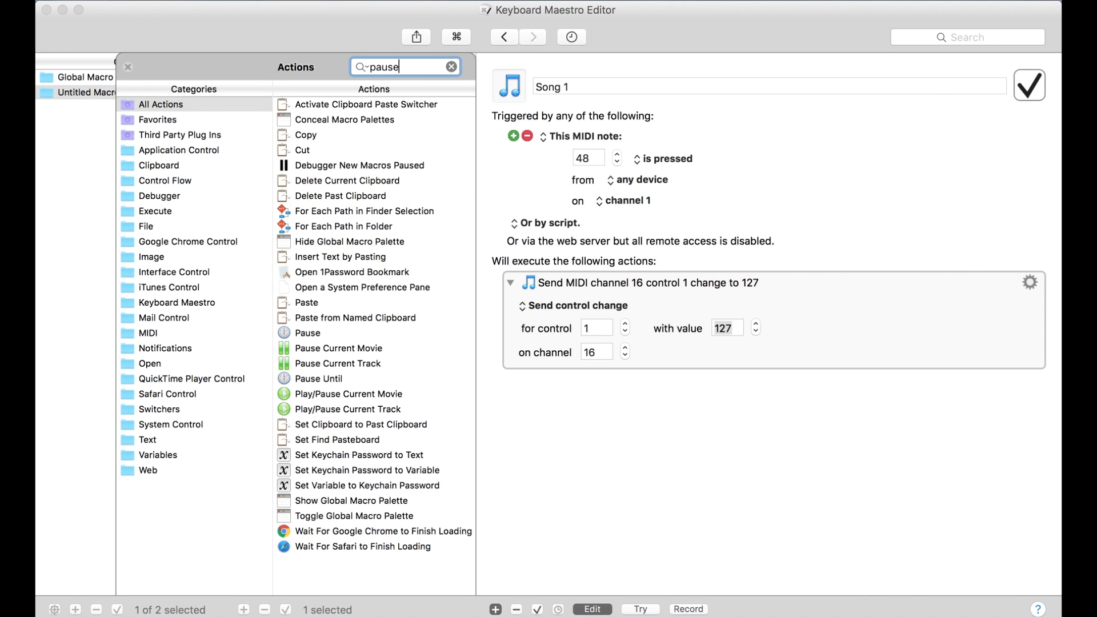
{"action": "left_click_drag", "start_coordinate": [312, 118], "coordinate": [601, 374]}
{"action": "left_click", "coordinate": [604, 407]}
{"action": "key", "text": "BackSpace"}
{"action": "key", "text": "BackSpace"}
{"action": "key", "text": "BackSpace"}
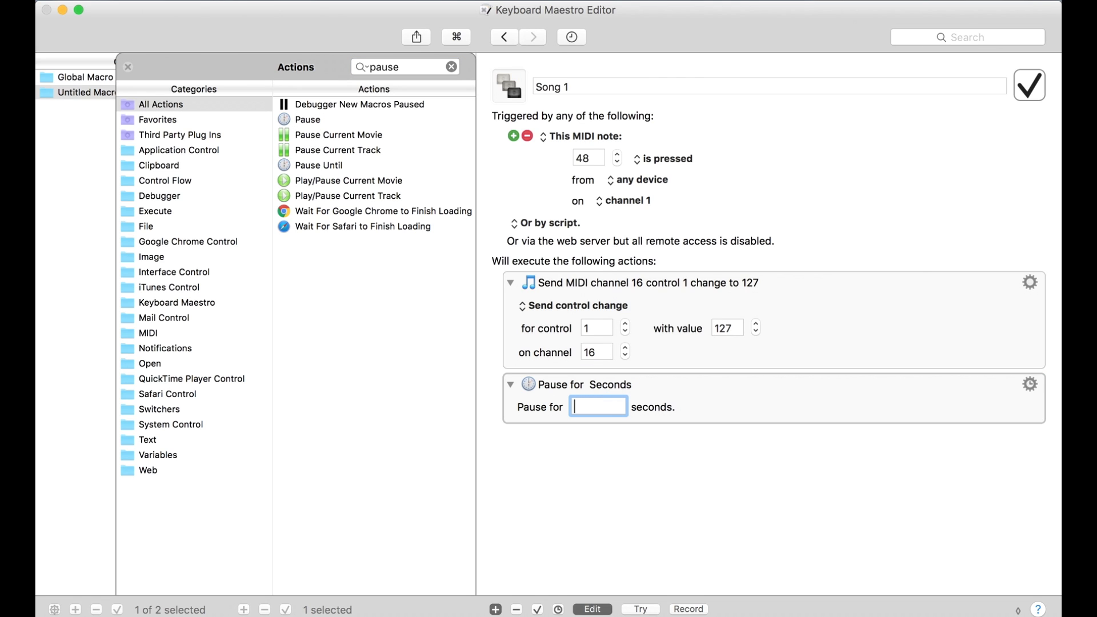
{"action": "type", "text": ".2"}
- Add a second Send MIDI Control Change action below the pause
{"action": "double_click", "coordinate": [415, 66]}
{"action": "key", "text": "BackSpace"}
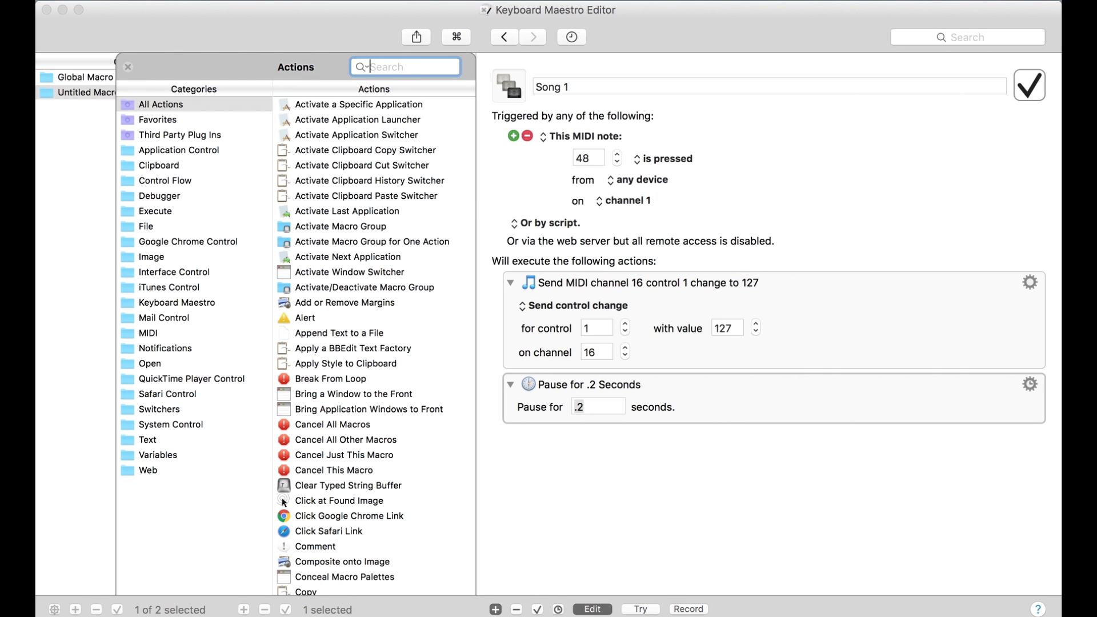
{"action": "type", "text": "MIDI"}
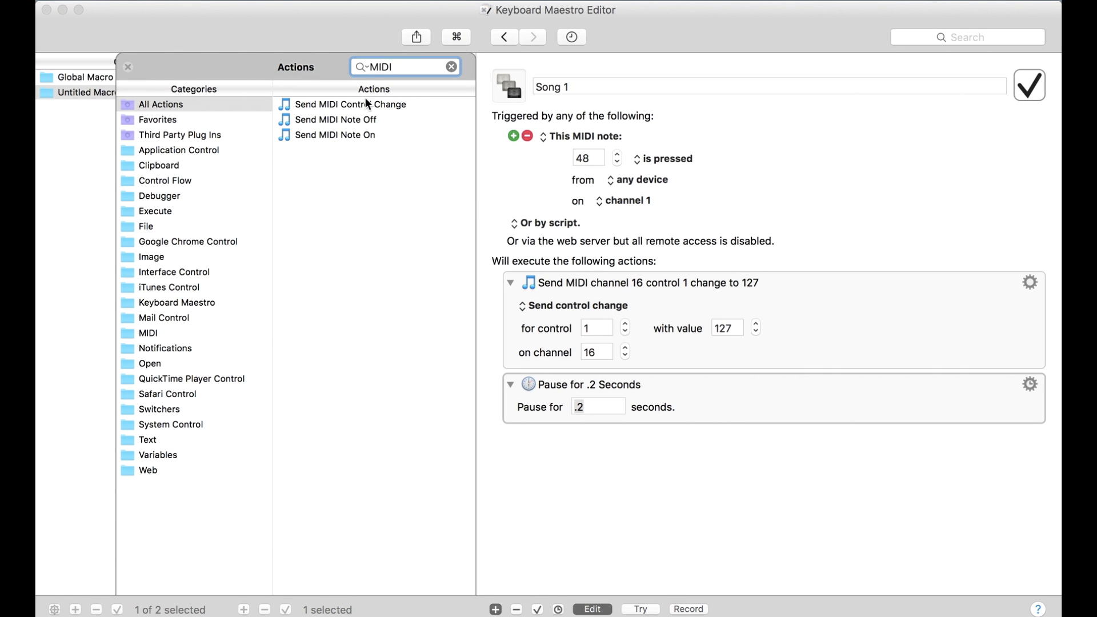
{"action": "left_click_drag", "start_coordinate": [358, 102], "coordinate": [571, 428]}
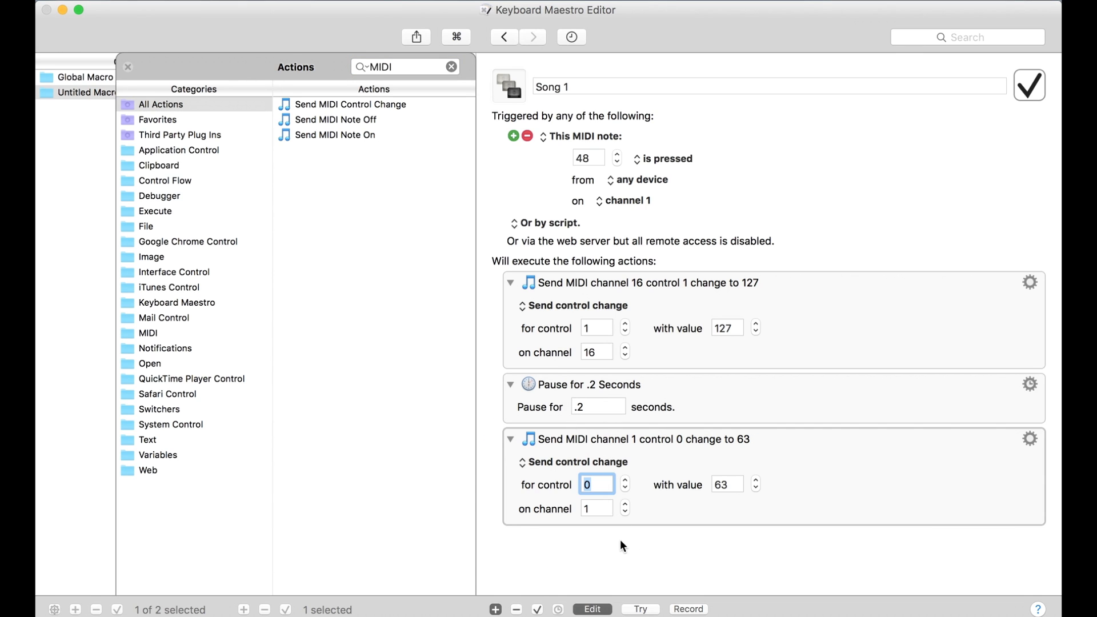
- Configure the second control change action to send control 127 with value 127 on channel 16
{"action": "left_click", "coordinate": [610, 510]}
{"action": "key", "text": "BackSpace"}
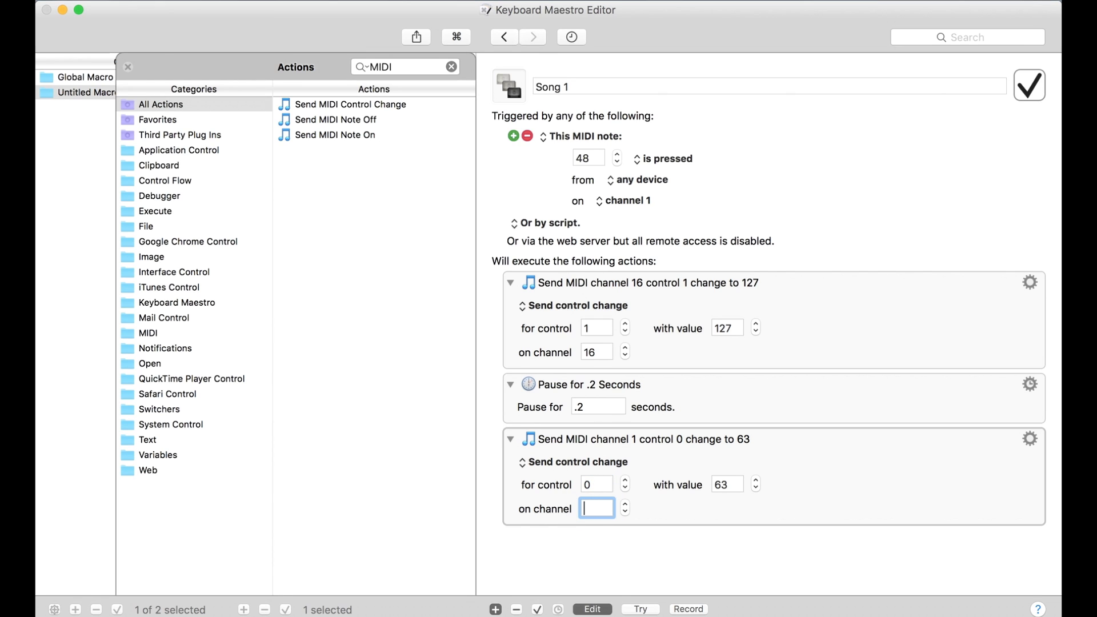
{"action": "type", "text": "16"}
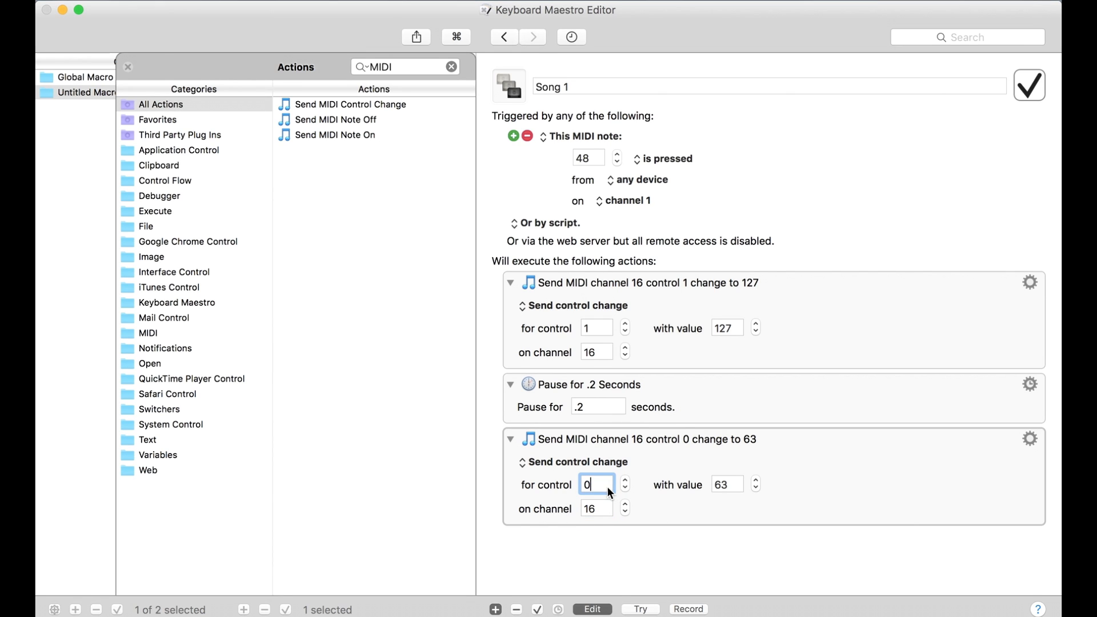
{"action": "key", "text": "BackSpace"}
{"action": "type", "text": "127"}
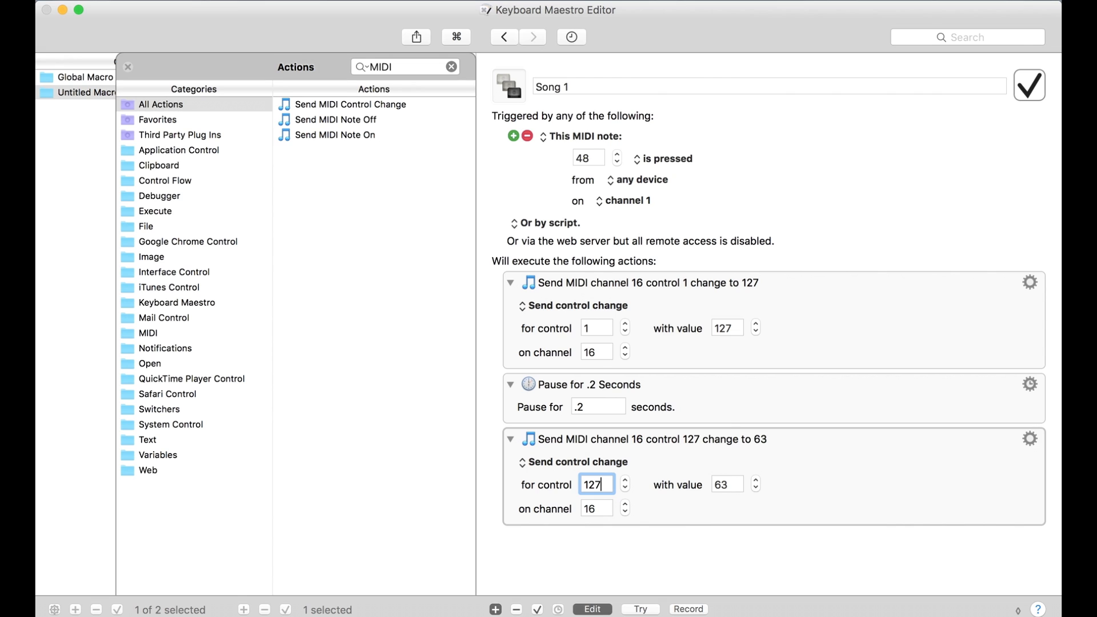
{"action": "double_click", "coordinate": [736, 485]}
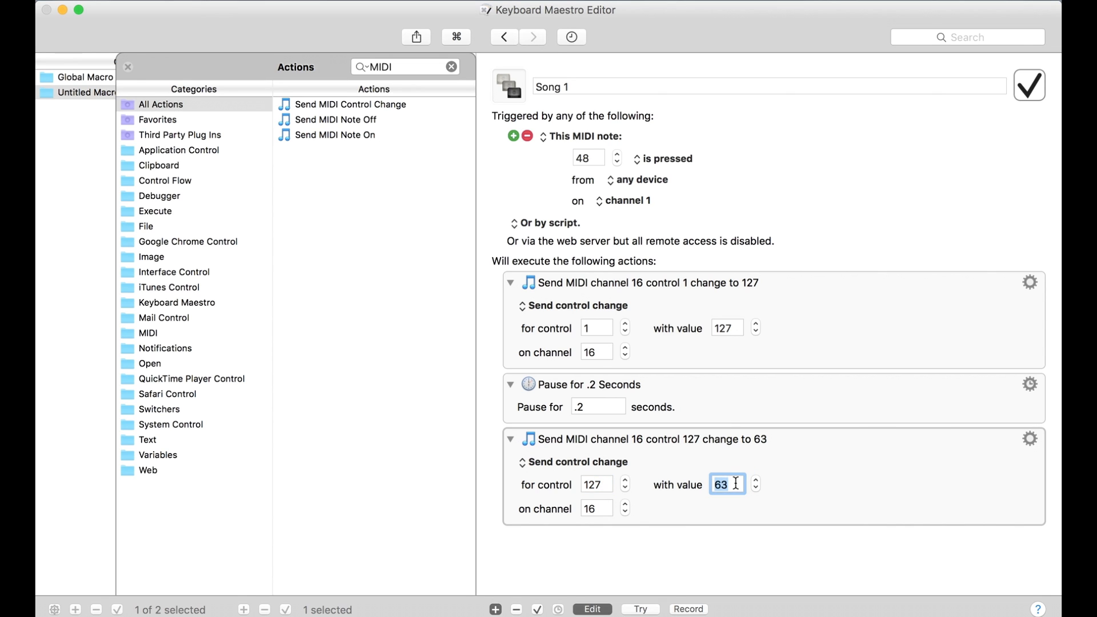
{"action": "key", "text": "BackSpace"}
{"action": "type", "text": "127"}
{"action": "key", "text": "Return"}
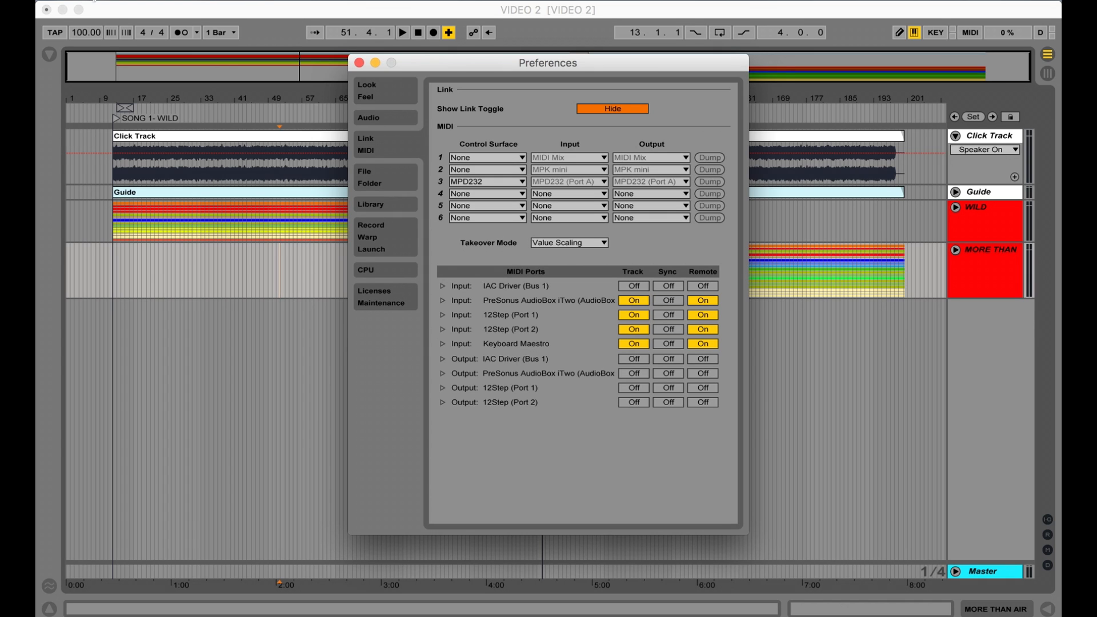
- Switch to the VIDEO 2 set in Ableton Live and turn on MIDI map mode
{"action": "left_click", "coordinate": [95, 1]}
{"action": "left_click", "coordinate": [121, 36]}
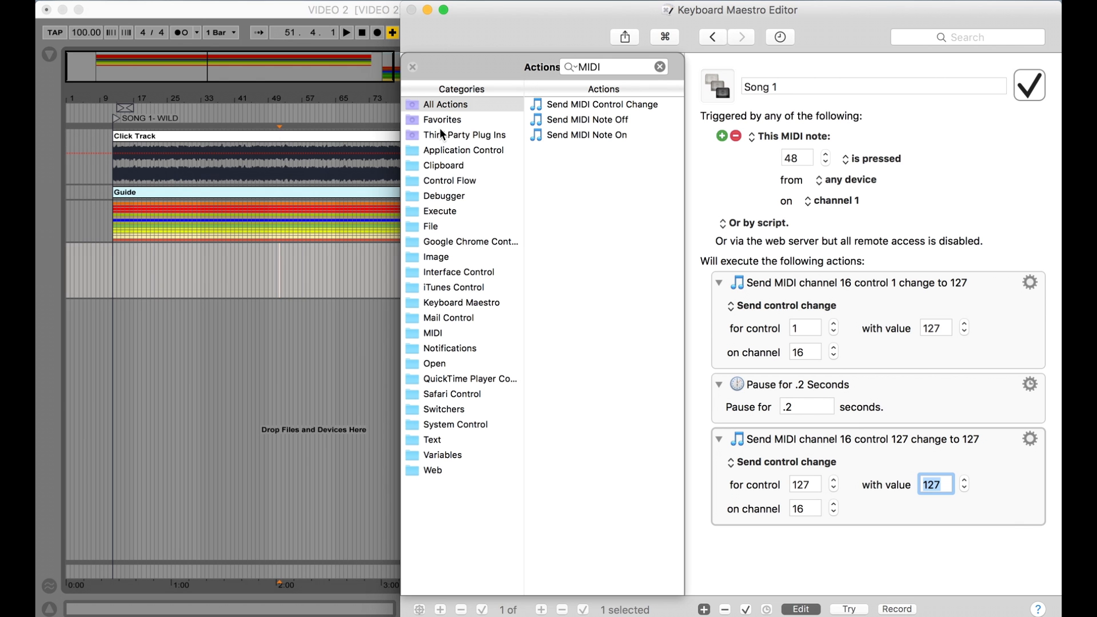
{"action": "left_click", "coordinate": [292, 273]}
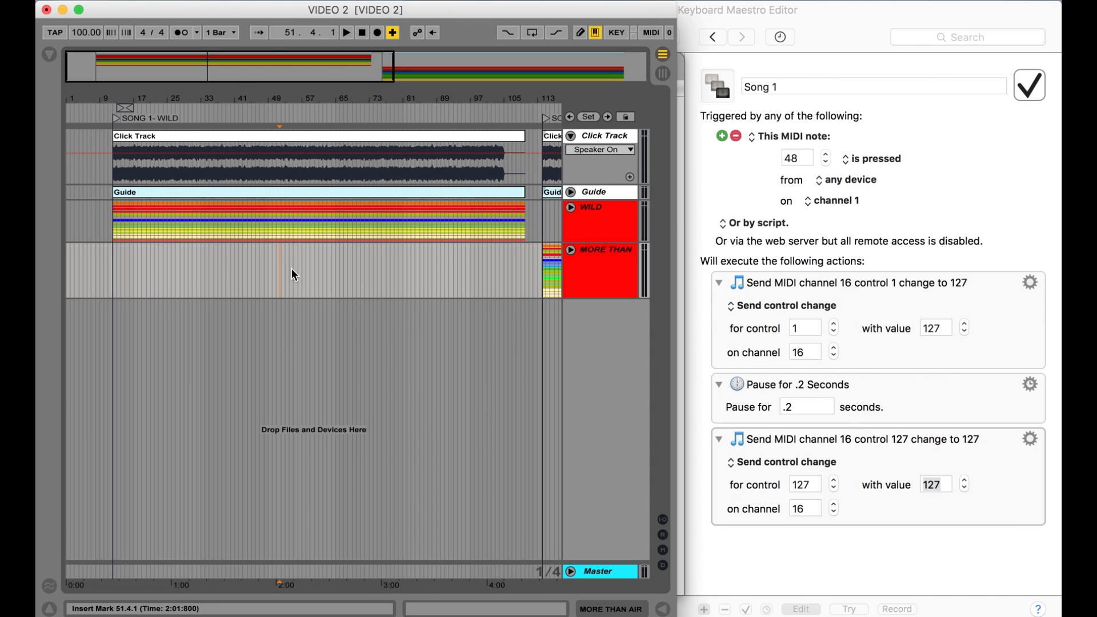
{"action": "key", "text": "super+m"}
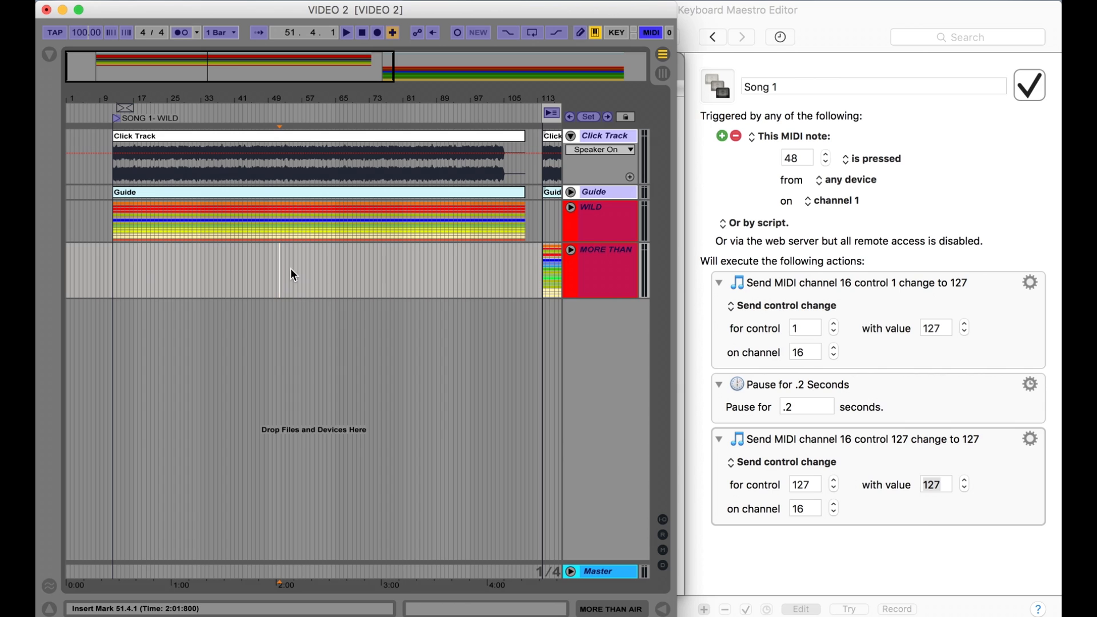
- Map the SONG 1- WILD locator to channel 16 control 1 by trying the macro's first control change action
{"action": "left_click", "coordinate": [891, 309]}
{"action": "left_click", "coordinate": [926, 301]}
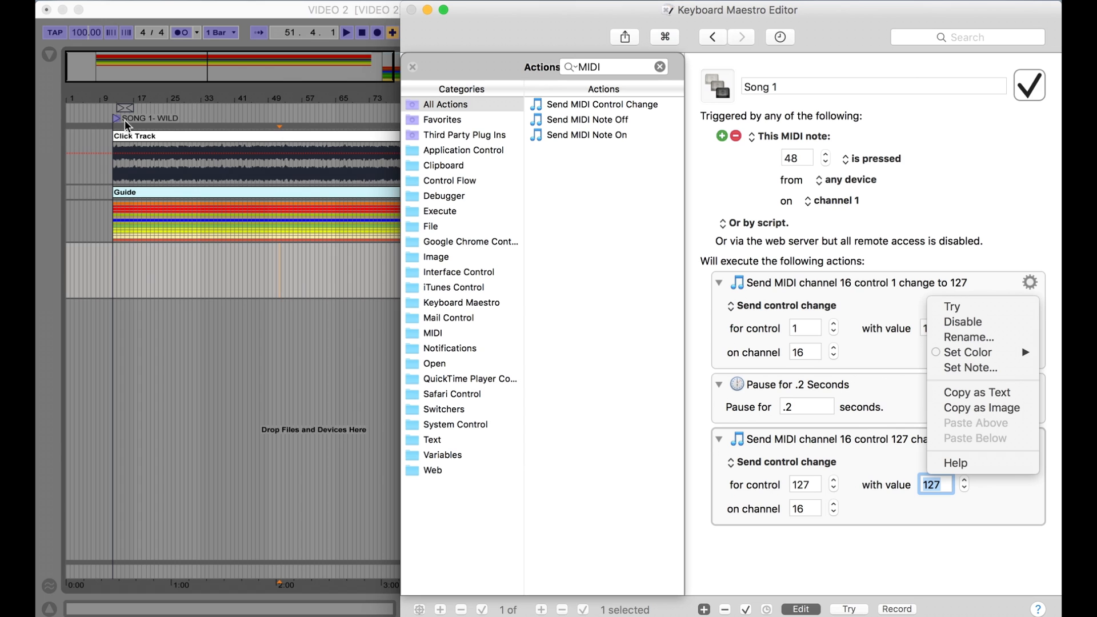
{"action": "left_click", "coordinate": [116, 119]}
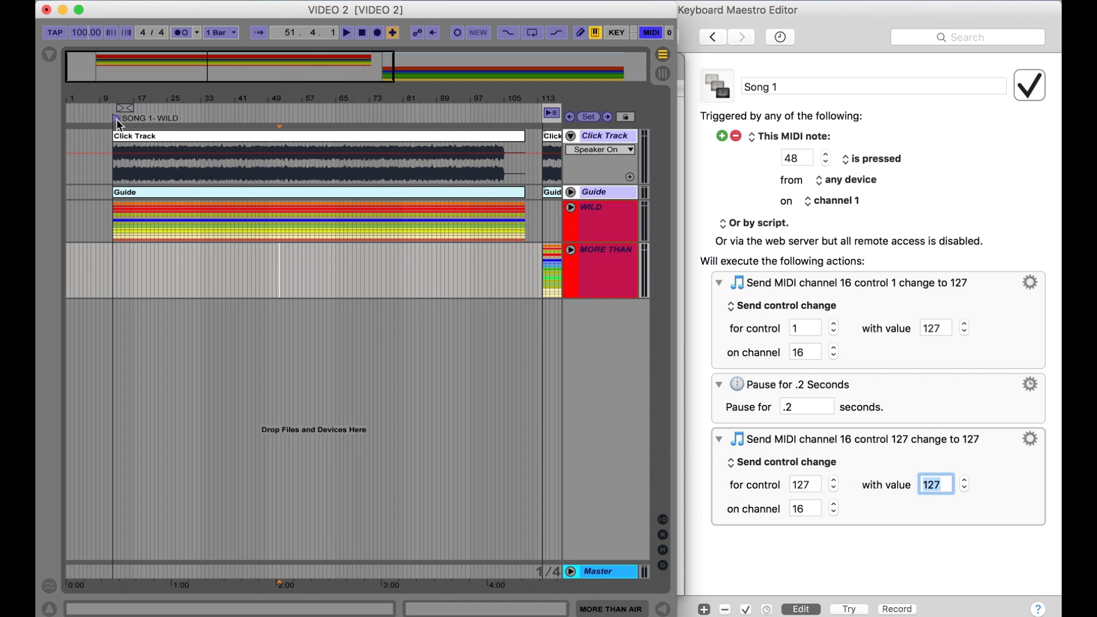
{"action": "left_click", "coordinate": [863, 317]}
{"action": "right_click", "coordinate": [866, 316]}
{"action": "left_click", "coordinate": [892, 323]}
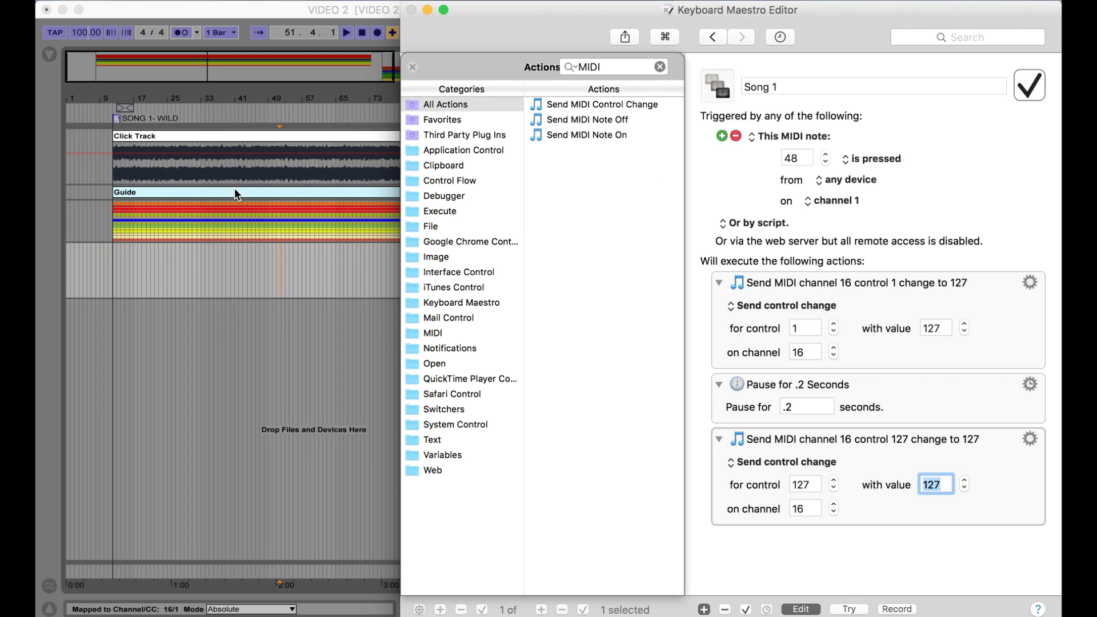
- Map Ableton Live's Play control to channel 16 control 127 by trying the Song 1 macro's last control change action
{"action": "left_click", "coordinate": [912, 440]}
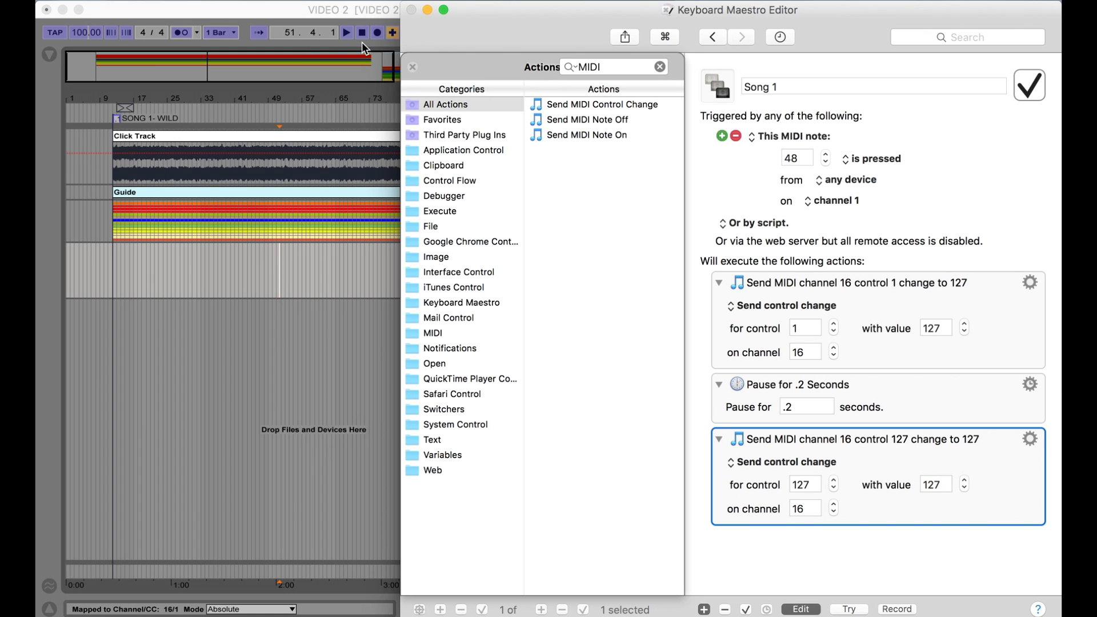
{"action": "left_click", "coordinate": [347, 35]}
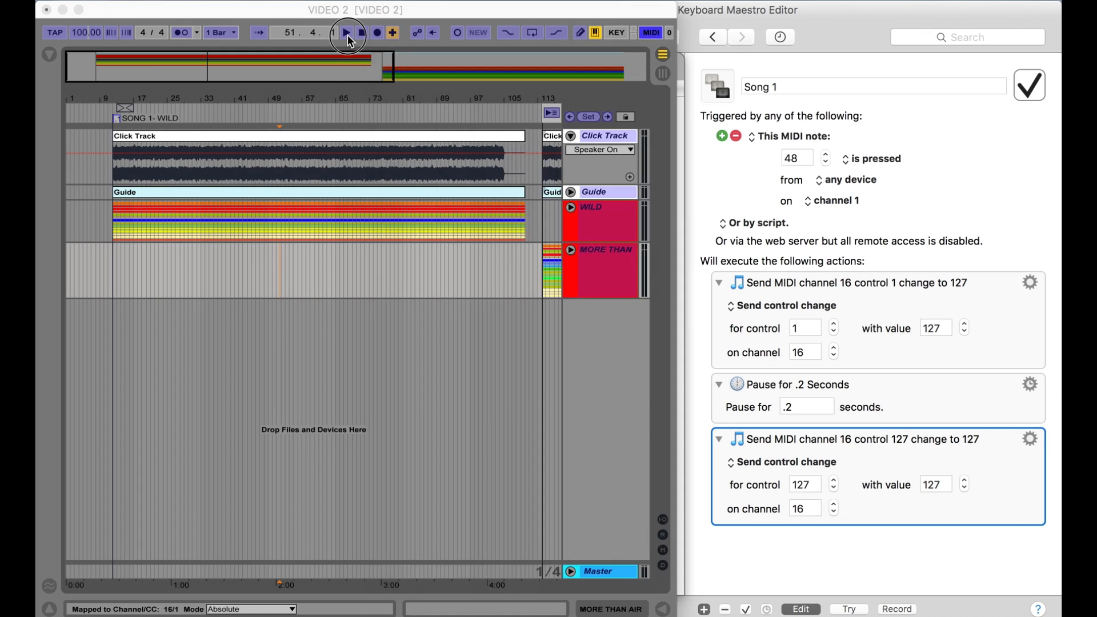
{"action": "right_click", "coordinate": [866, 444]}
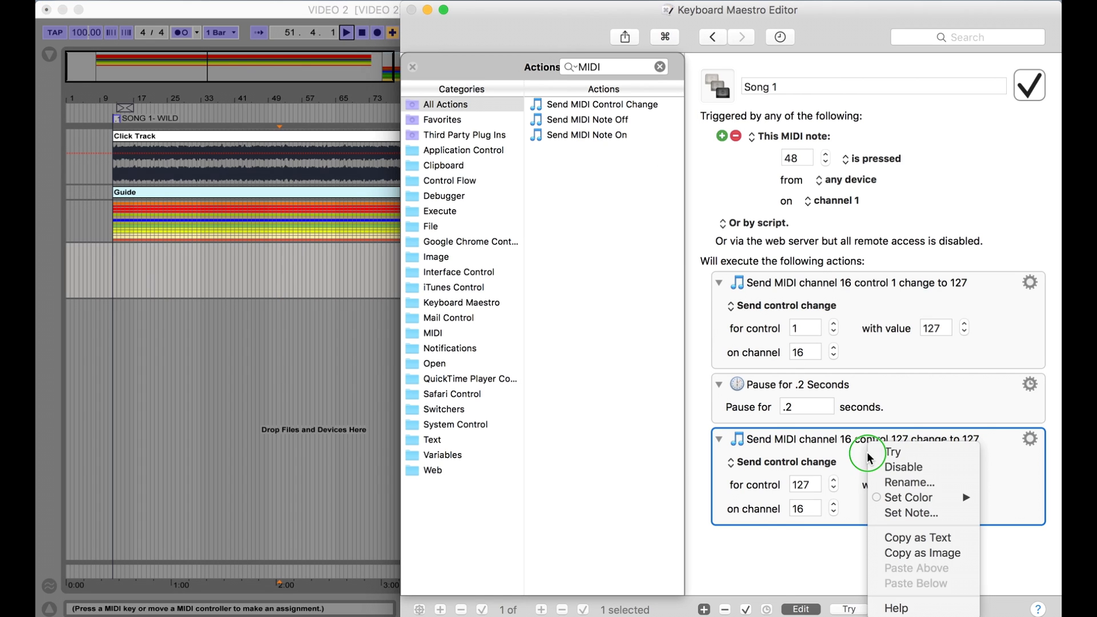
{"action": "left_click", "coordinate": [897, 454]}
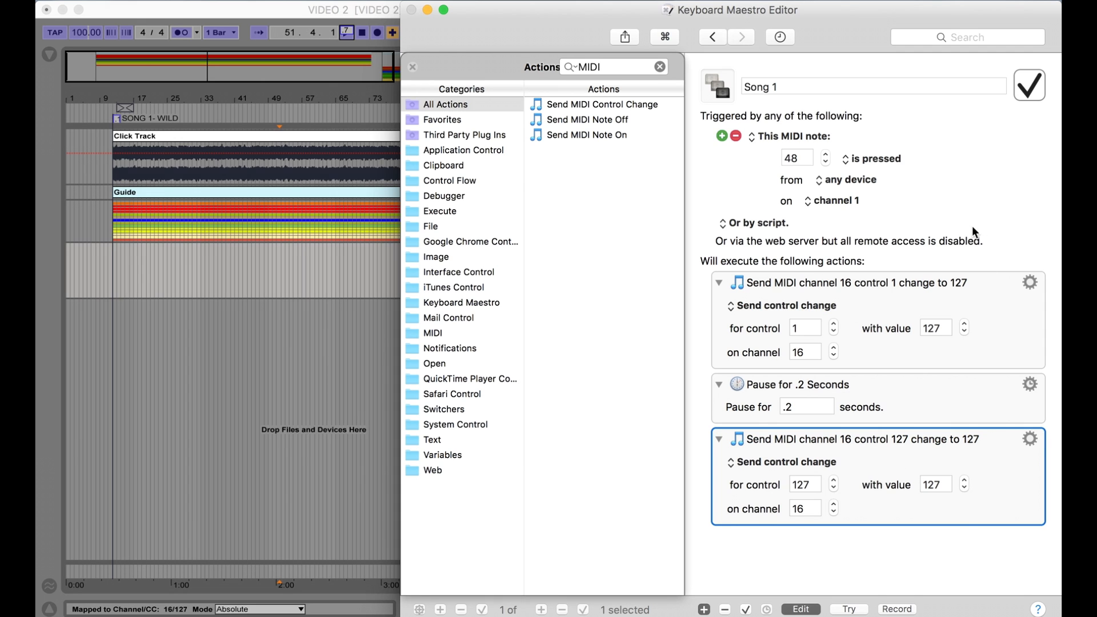
- Finish editing the Song 1 macro, turn off MIDI map mode in Ableton Live, and test the macro's playback
{"action": "left_click", "coordinate": [800, 609]}
{"action": "left_click", "coordinate": [304, 404]}
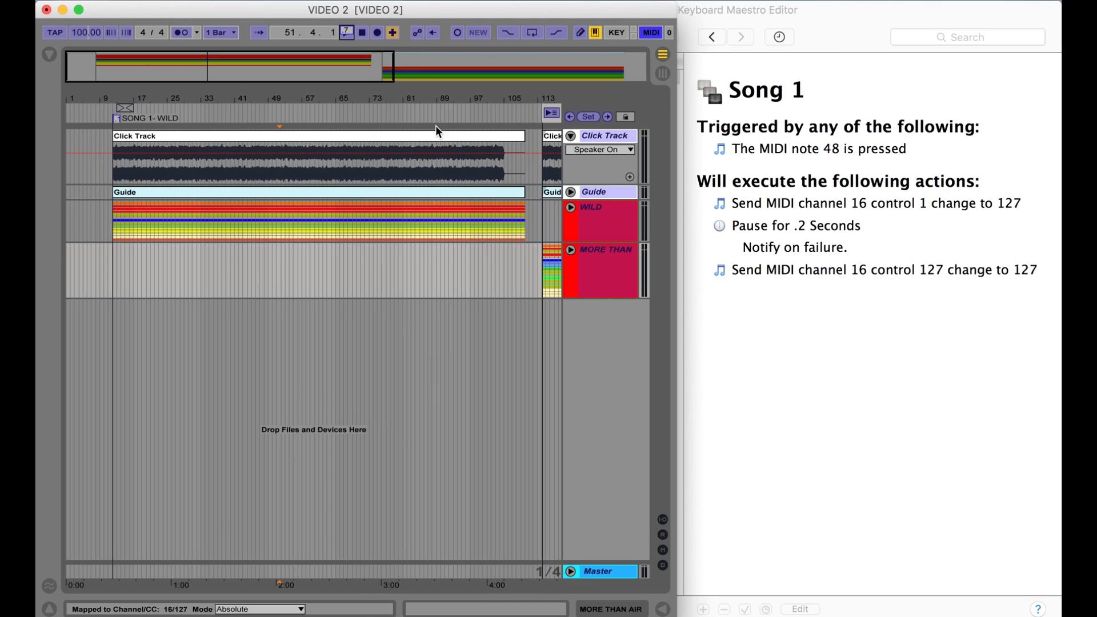
{"action": "double_click", "coordinate": [407, 4]}
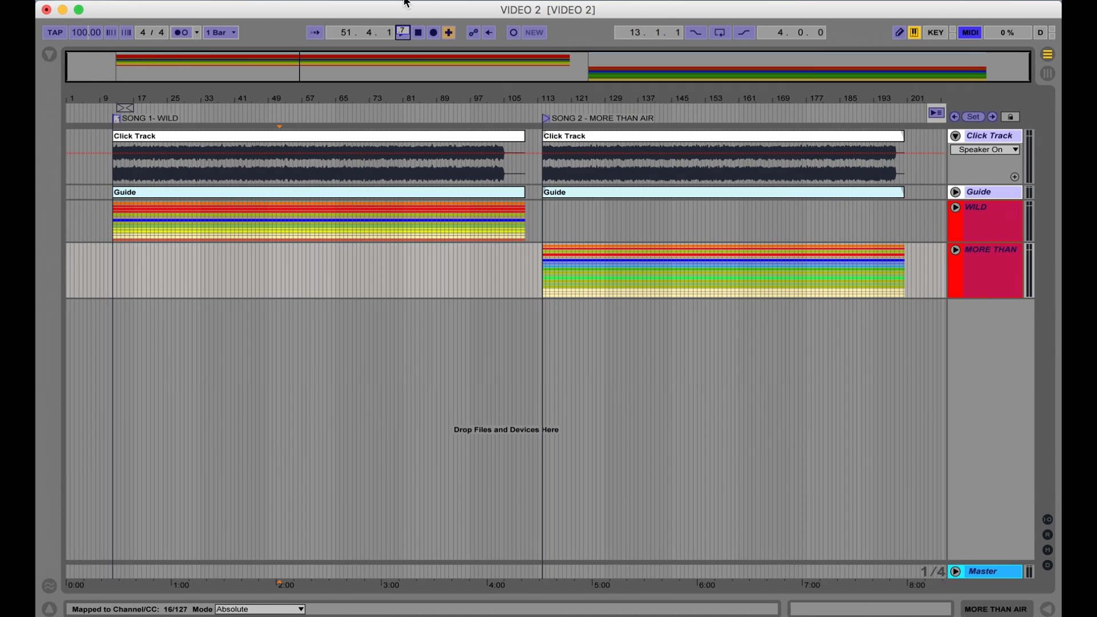
{"action": "key", "text": "super+m"}
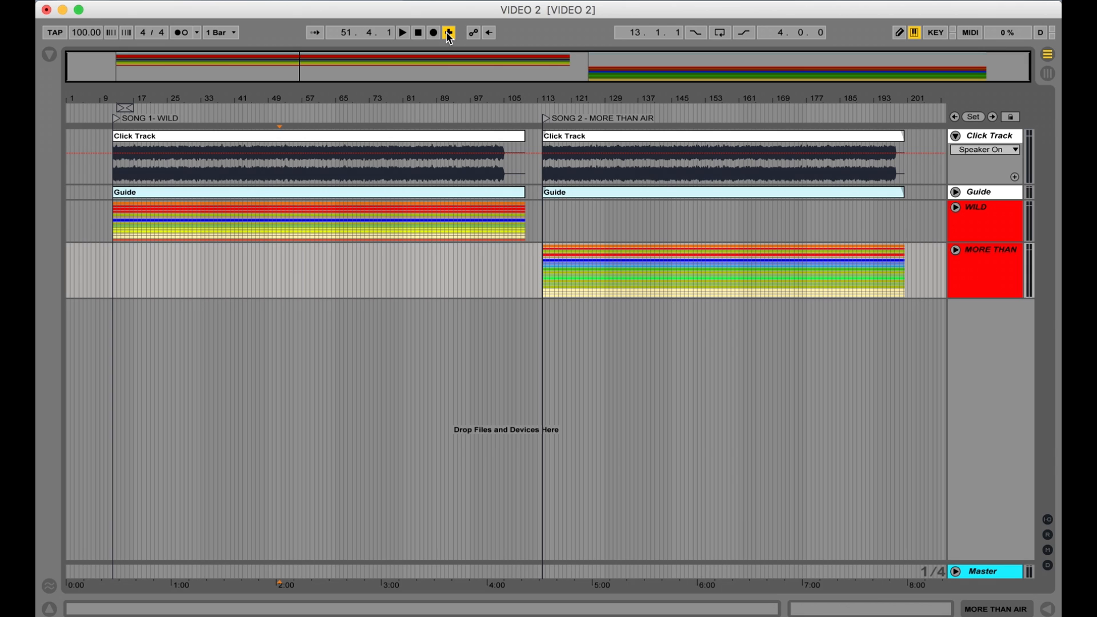
{"action": "key", "text": "1"}
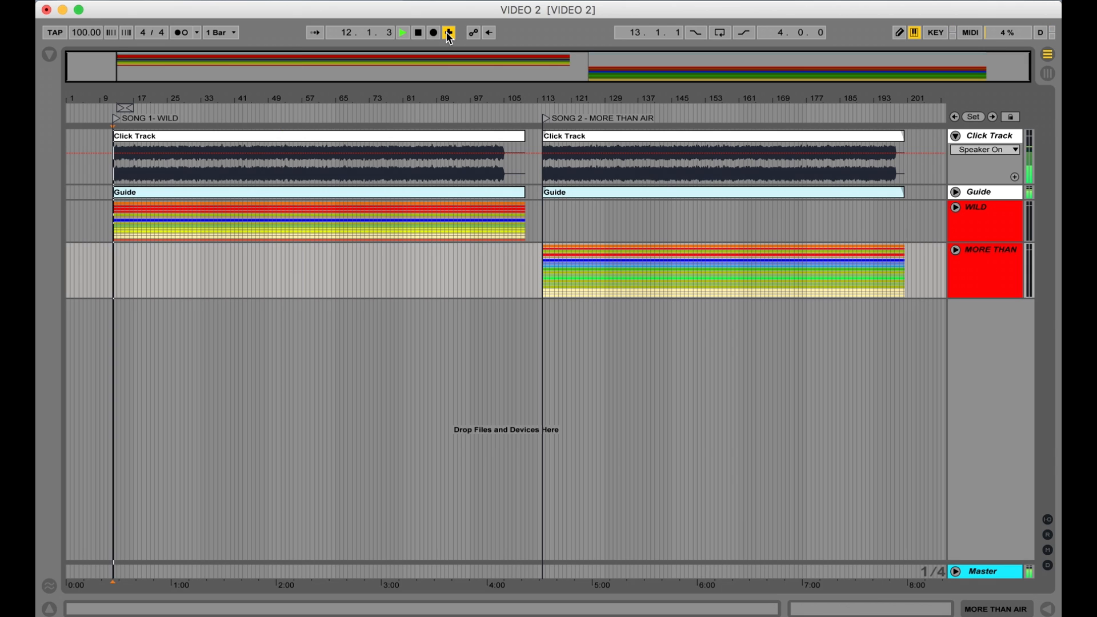
{"action": "key", "text": "space"}
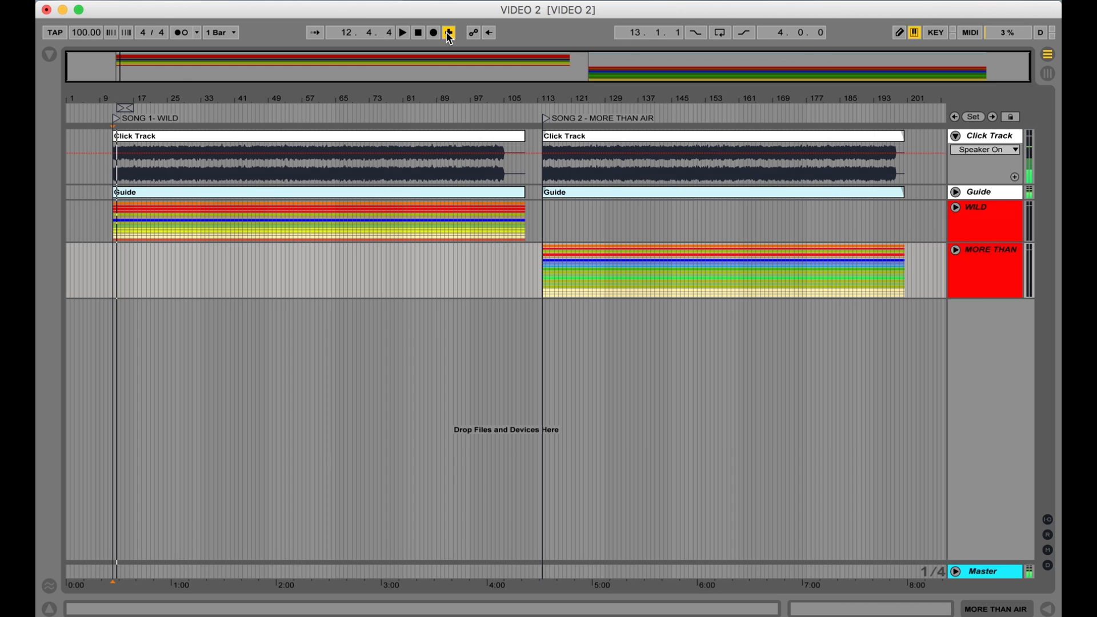
- Switch back to Keyboard Maestro, duplicate the Song 1 macro and name the copy Song 2
{"action": "left_click_drag", "start_coordinate": [461, 6], "coordinate": [243, 38]}
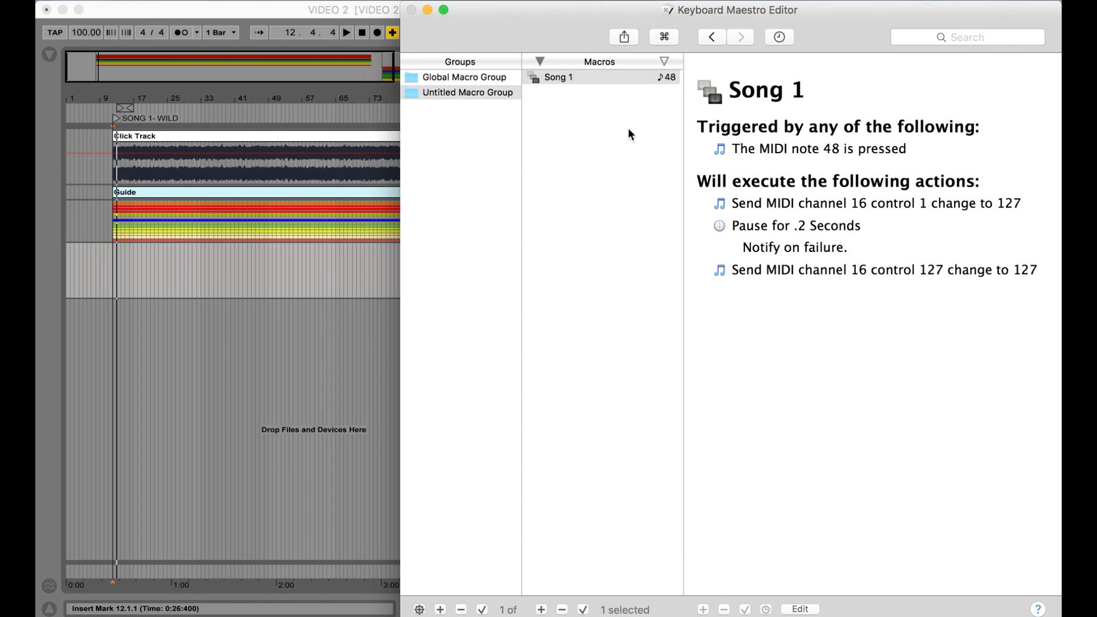
{"action": "left_click", "coordinate": [552, 77]}
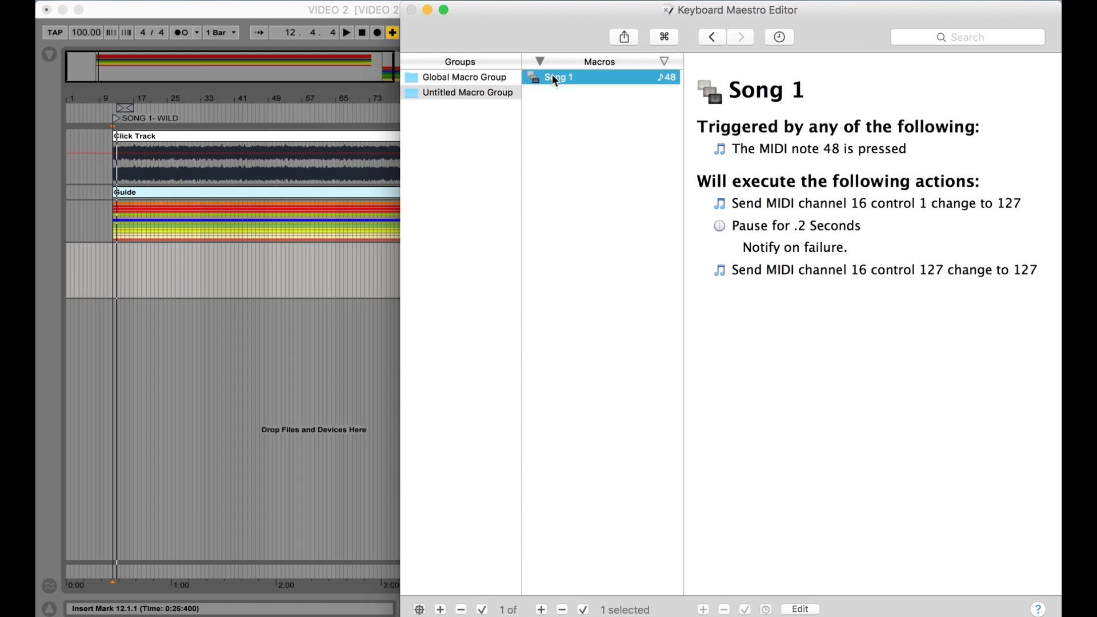
{"action": "key", "text": "super+d"}
{"action": "key", "text": "super+e"}
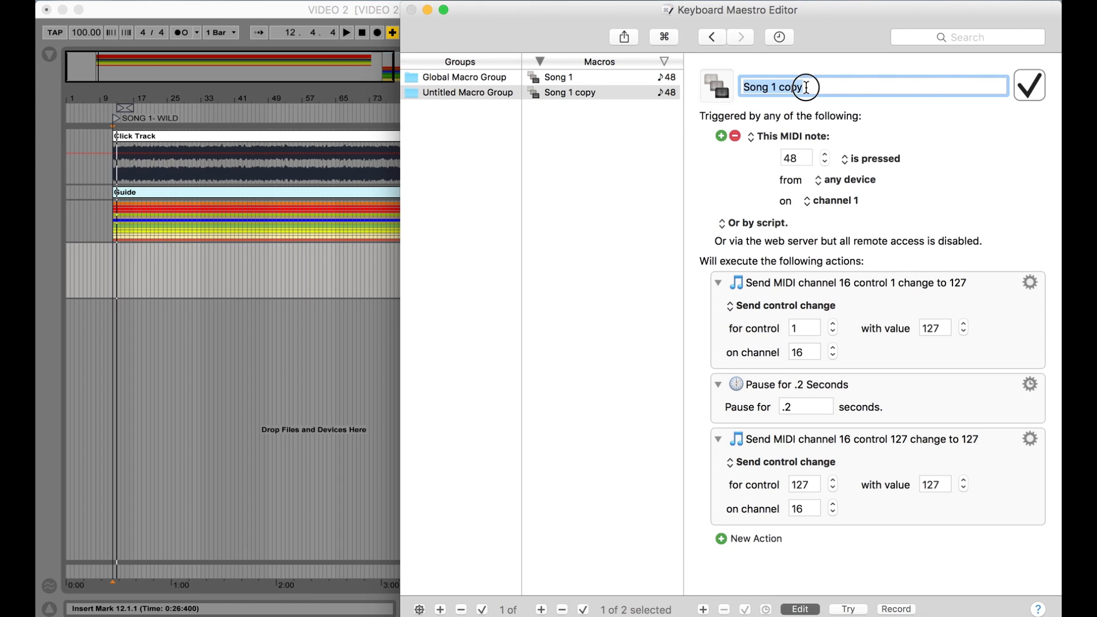
{"action": "type", "text": "Song 2"}
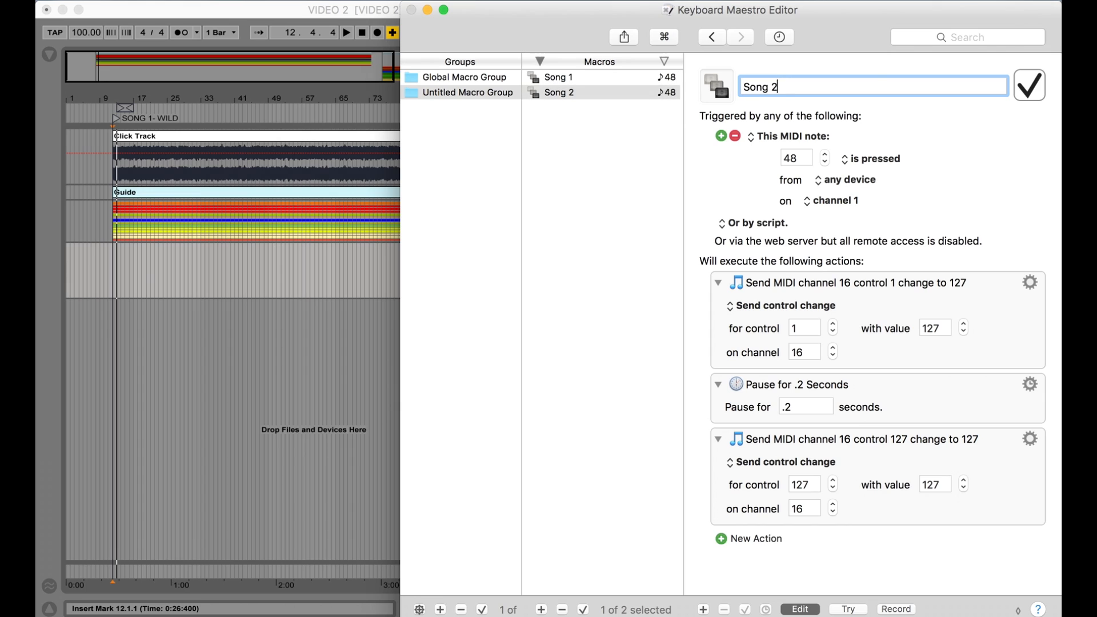
{"action": "key", "text": "Return"}
- Set the control number of the Song 2 macro's first control change action to 2
{"action": "left_click", "coordinate": [857, 314]}
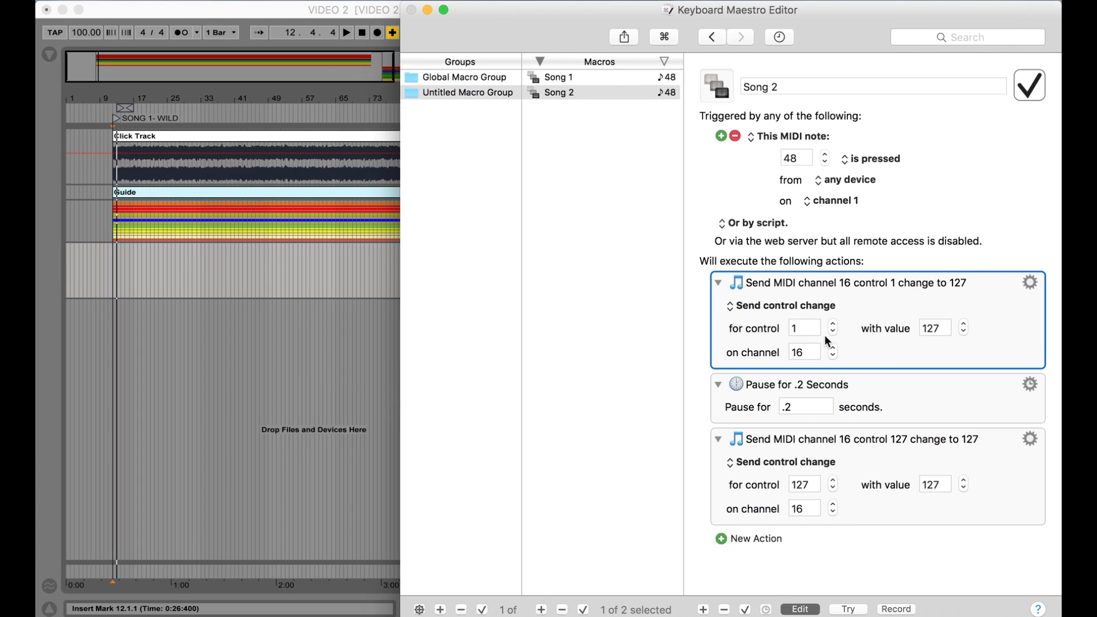
{"action": "left_click", "coordinate": [830, 304]}
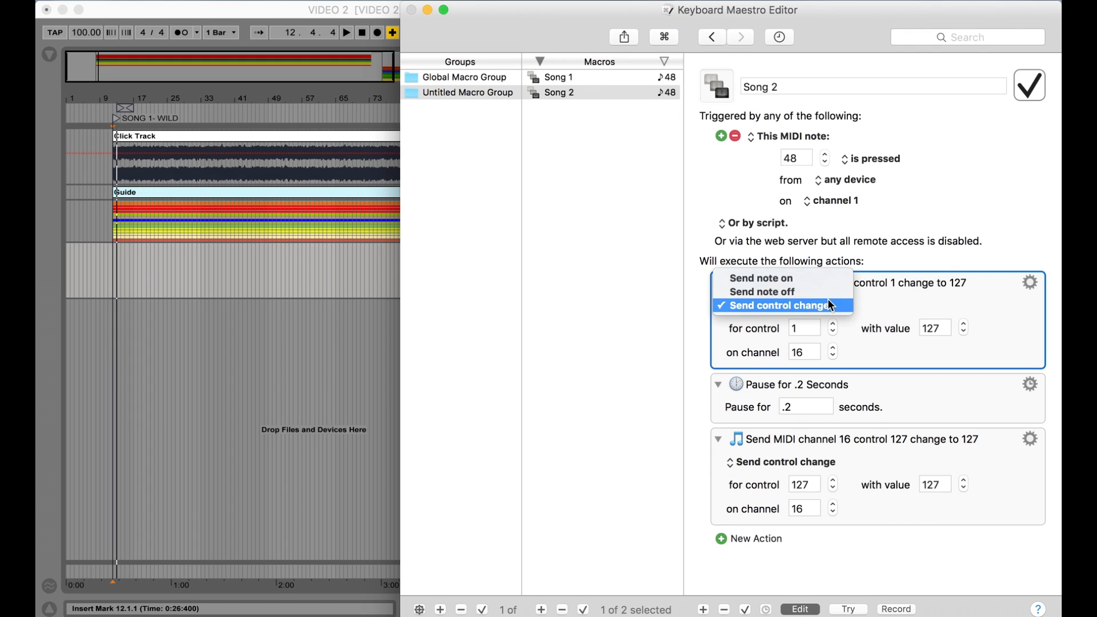
{"action": "left_click", "coordinate": [823, 334]}
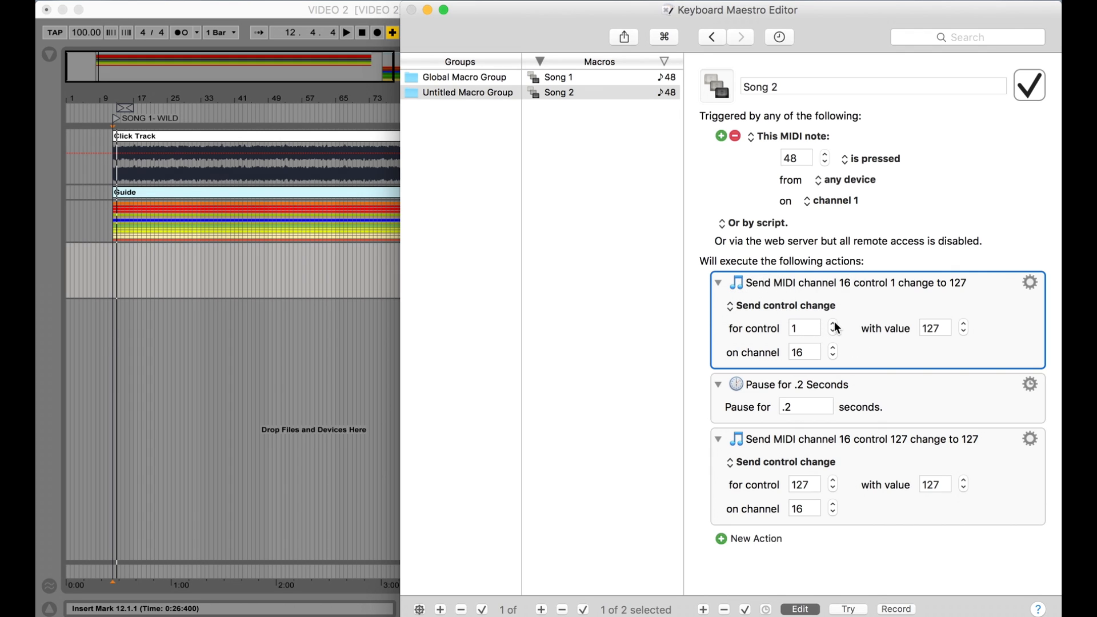
{"action": "left_click", "coordinate": [833, 324]}
{"action": "left_click", "coordinate": [850, 334]}
- Map the SONG 2 - MORE THAN AIR locator in Ableton Live to channel 16 control 2 by trying the Song 2 macro's first action
{"action": "left_click", "coordinate": [372, 373]}
{"action": "left_click", "coordinate": [453, 131]}
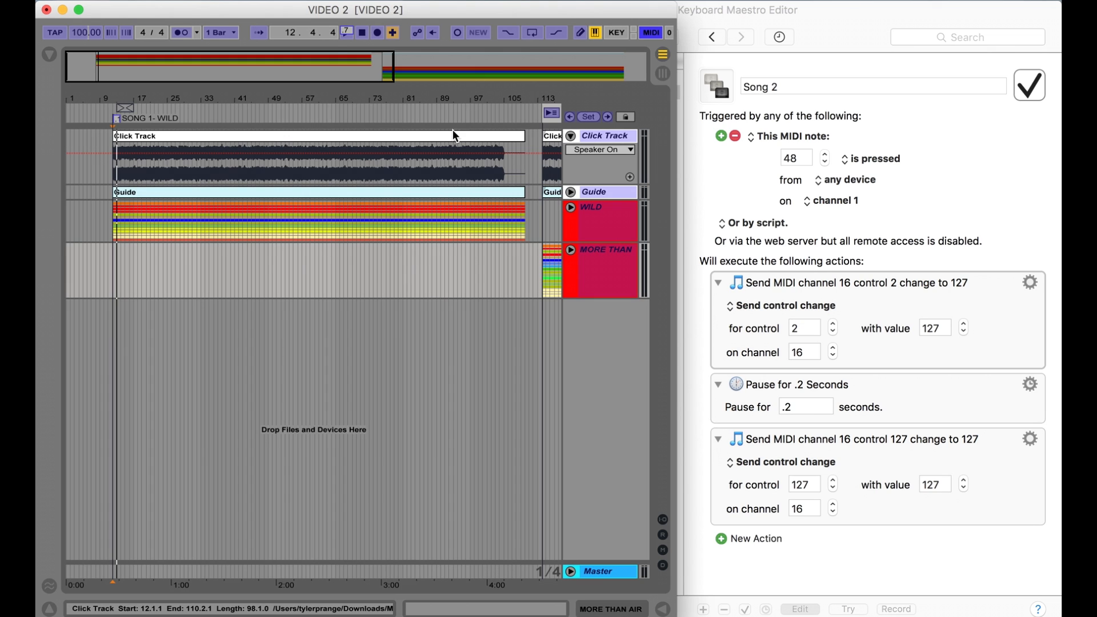
{"action": "scroll", "coordinate": [473, 150], "scroll_direction": "right", "scroll_amount": 5}
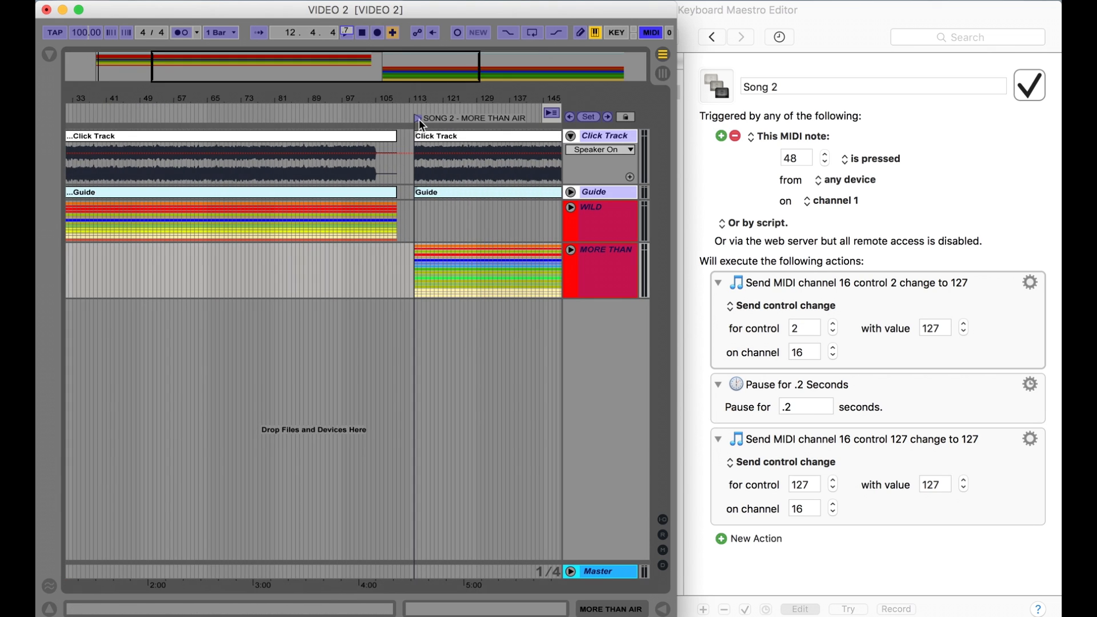
{"action": "left_click", "coordinate": [418, 119]}
{"action": "left_click", "coordinate": [852, 328]}
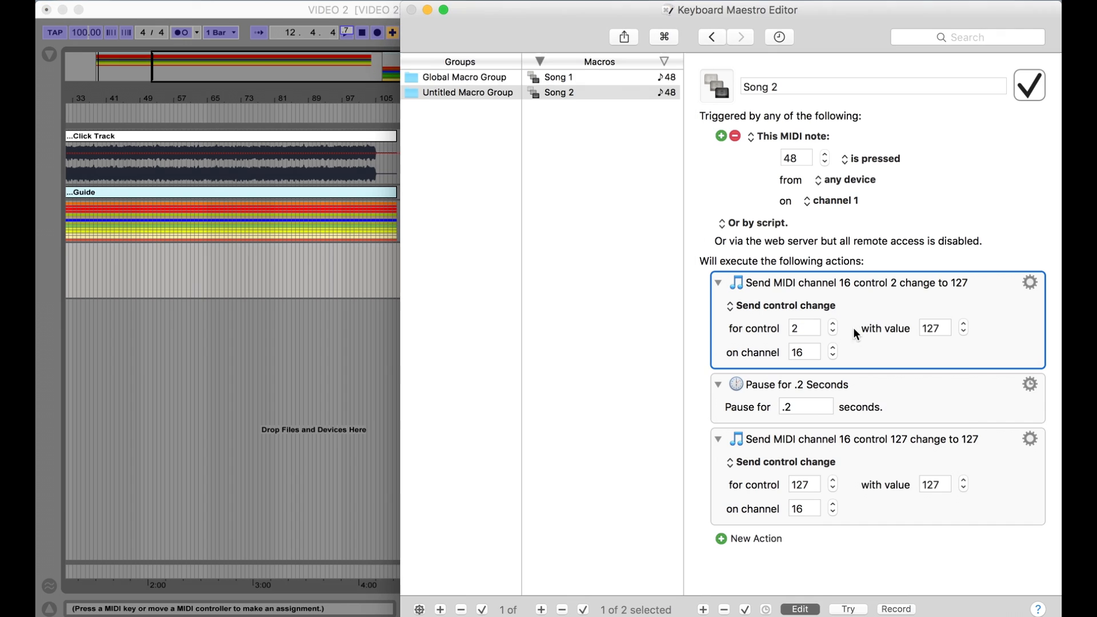
{"action": "right_click", "coordinate": [854, 328]}
{"action": "left_click", "coordinate": [878, 337]}
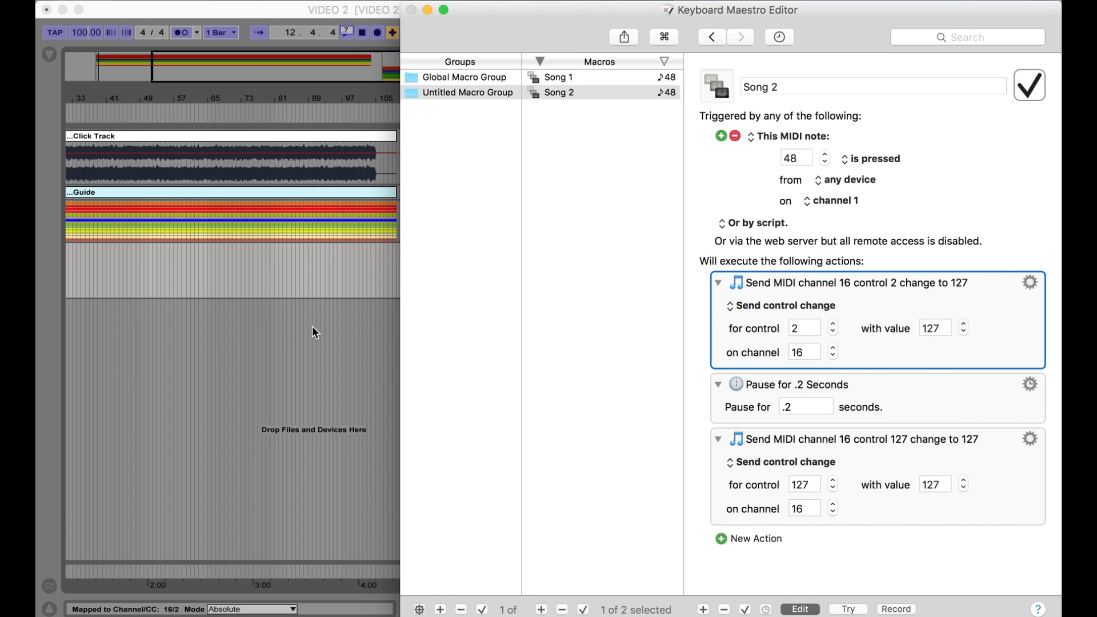
- Finish editing the Song 2 macro and turn off MIDI map mode in Ableton Live
{"action": "left_click", "coordinate": [312, 325]}
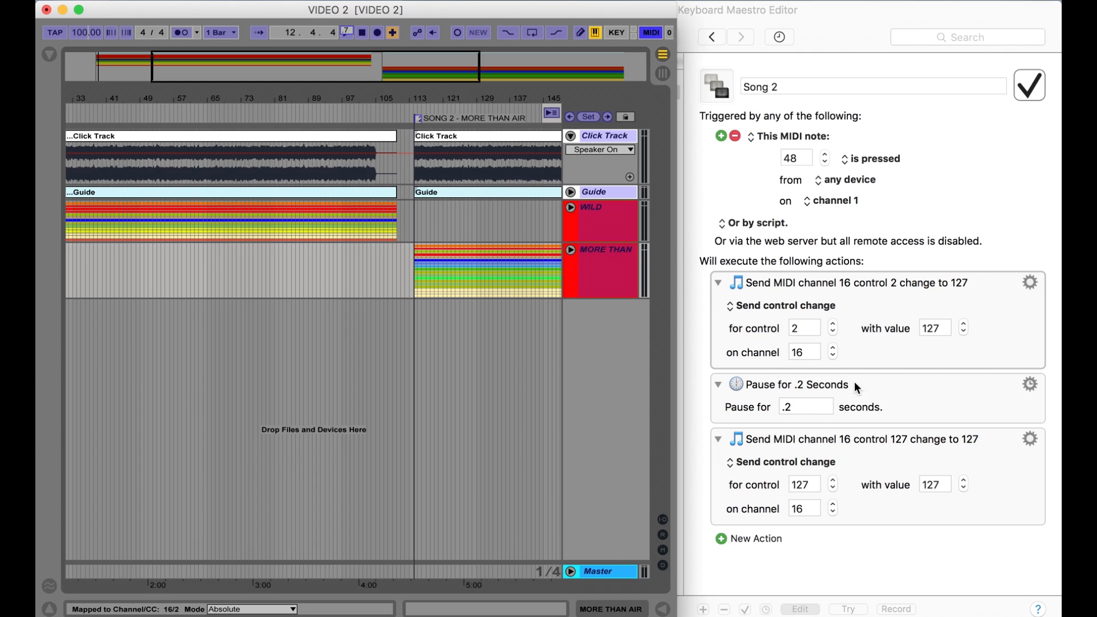
{"action": "left_click", "coordinate": [791, 549]}
{"action": "left_click", "coordinate": [802, 609]}
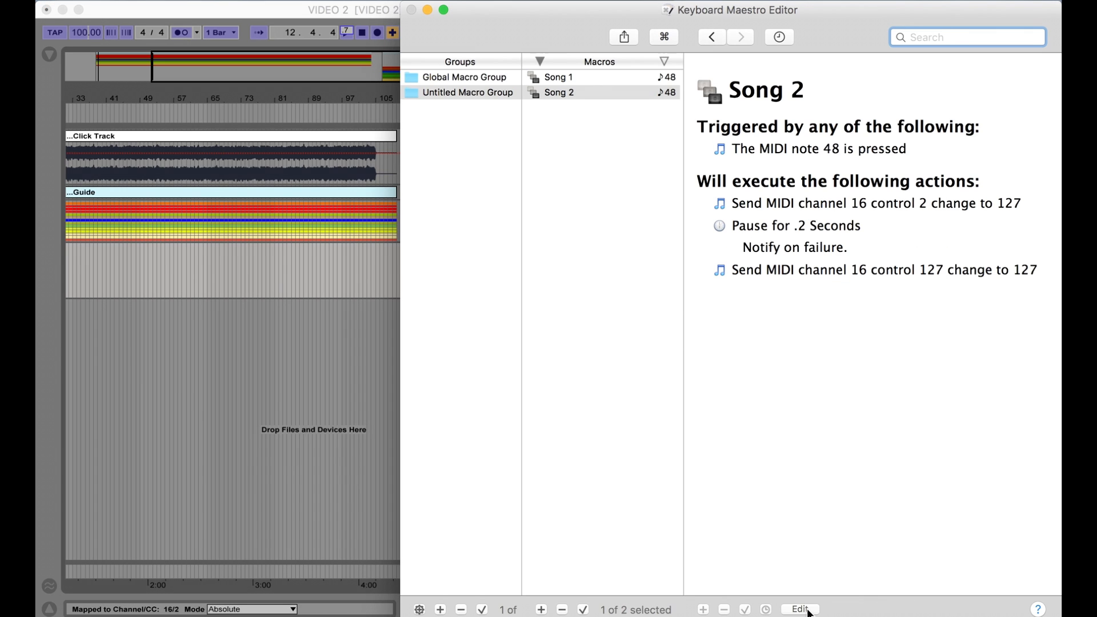
{"action": "left_click", "coordinate": [316, 377]}
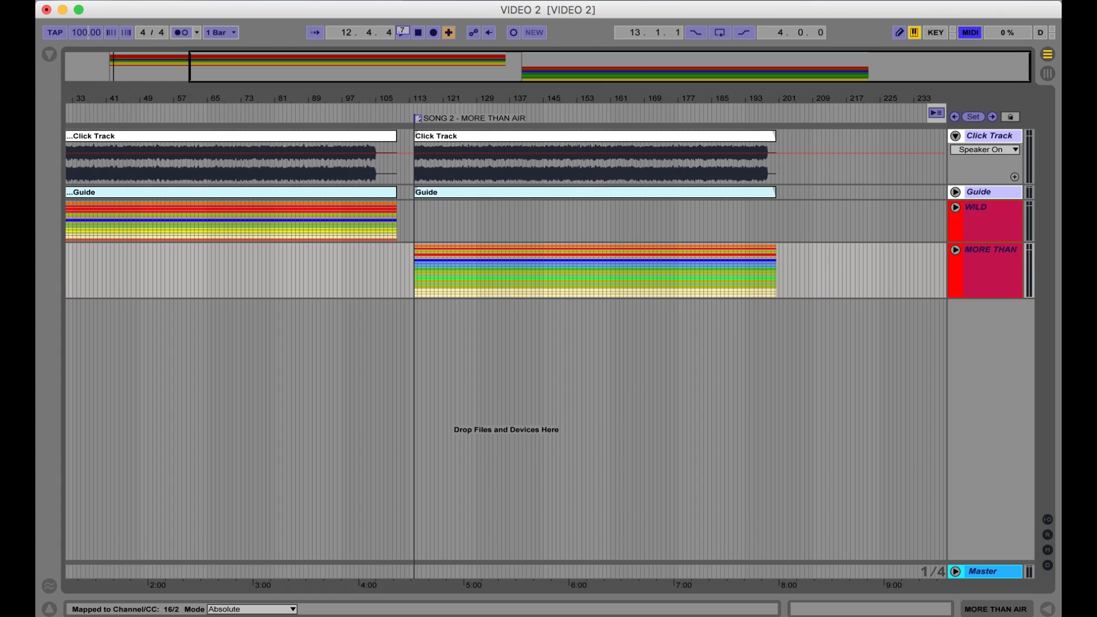
{"action": "key", "text": "super+m"}
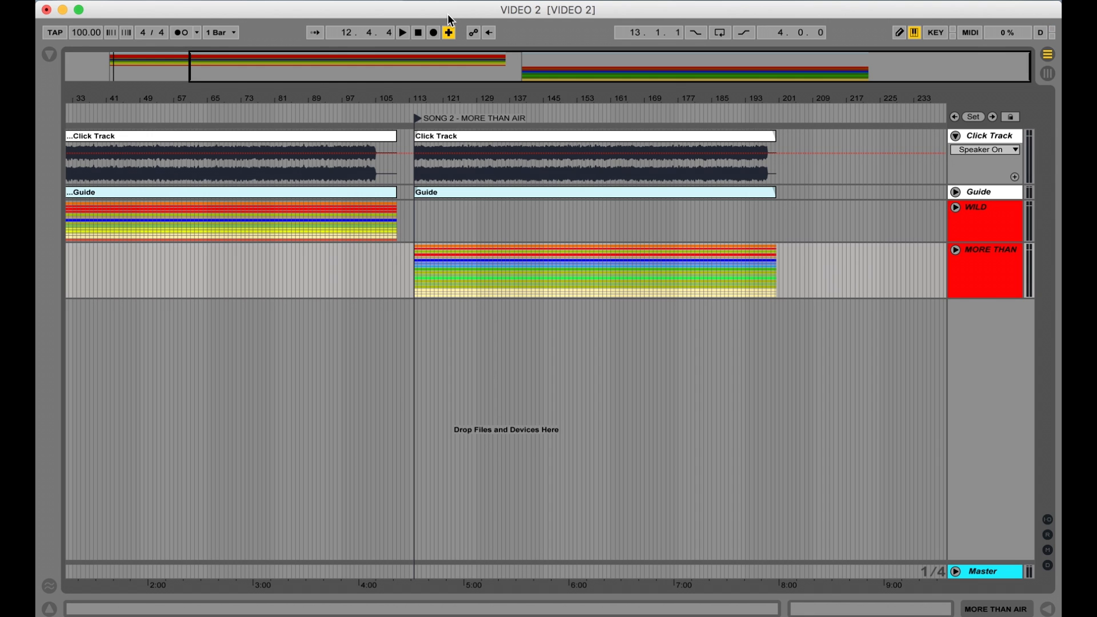
- Return to Keyboard Maestro and set the Song 2 macro's MIDI trigger note to 50
{"action": "left_click_drag", "start_coordinate": [454, 8], "coordinate": [36, 113]}
{"action": "left_click", "coordinate": [744, 333]}
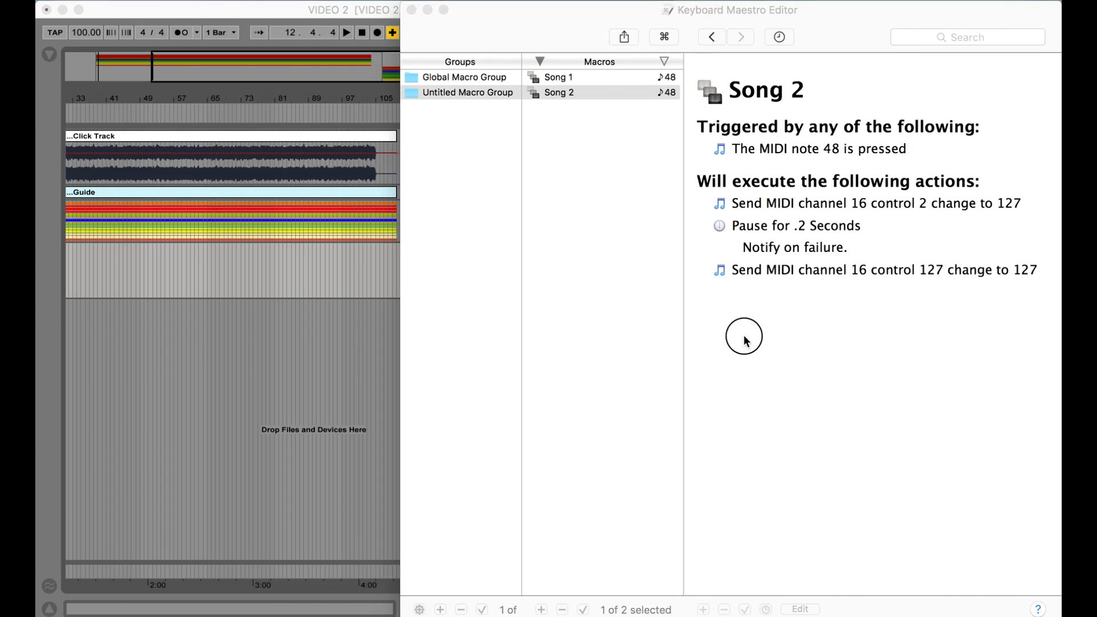
{"action": "double_click", "coordinate": [581, 97]}
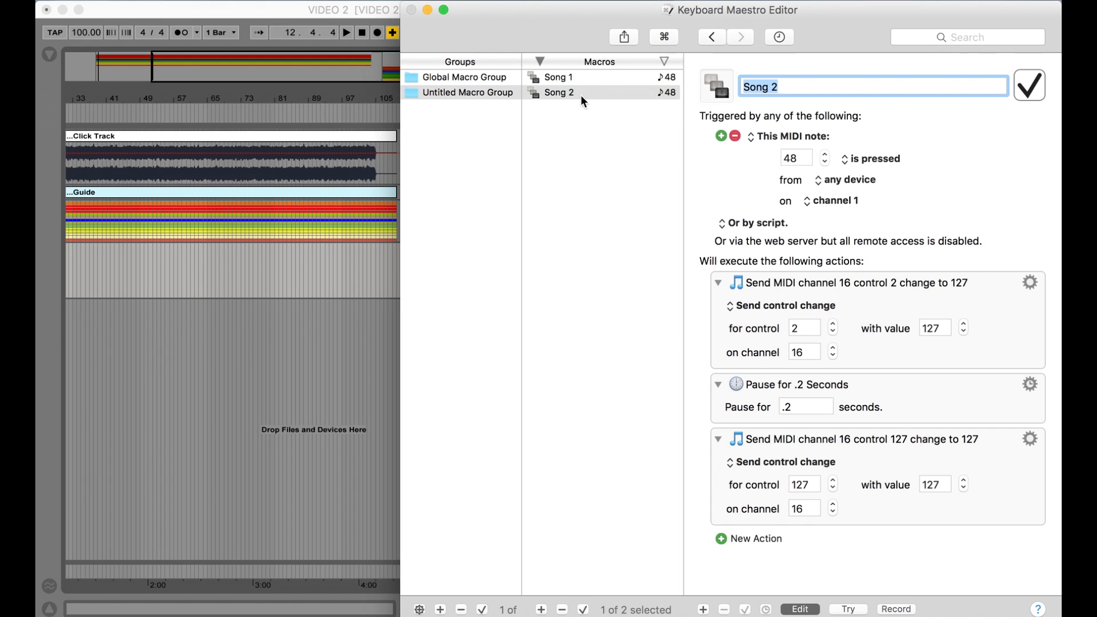
{"action": "left_click", "coordinate": [798, 158]}
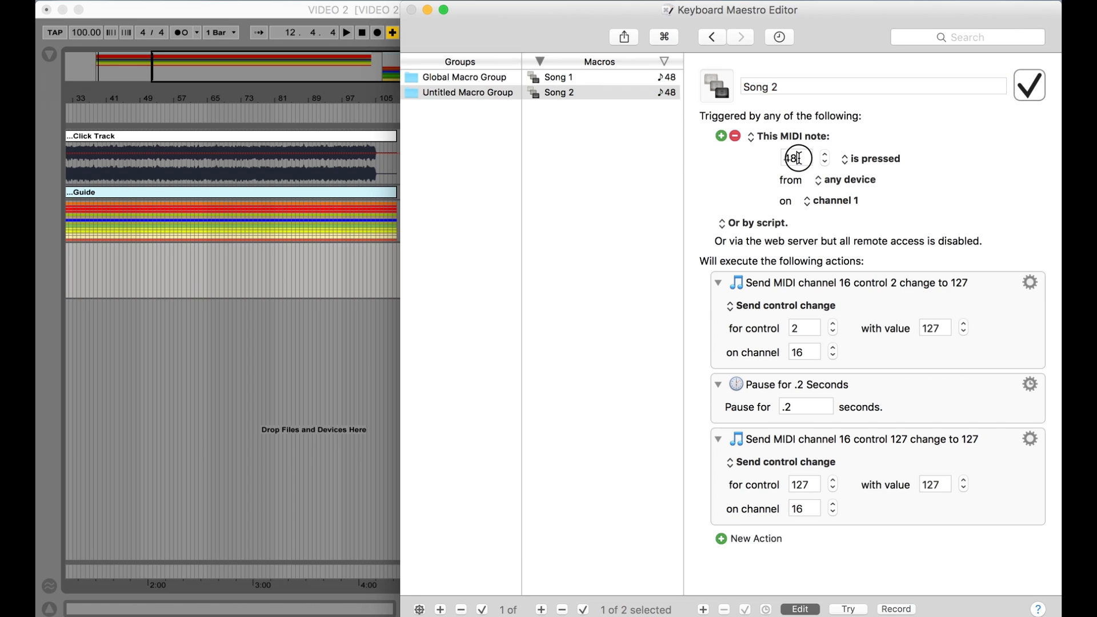
{"action": "key", "text": "BackSpace"}
{"action": "key", "text": "BackSpace"}
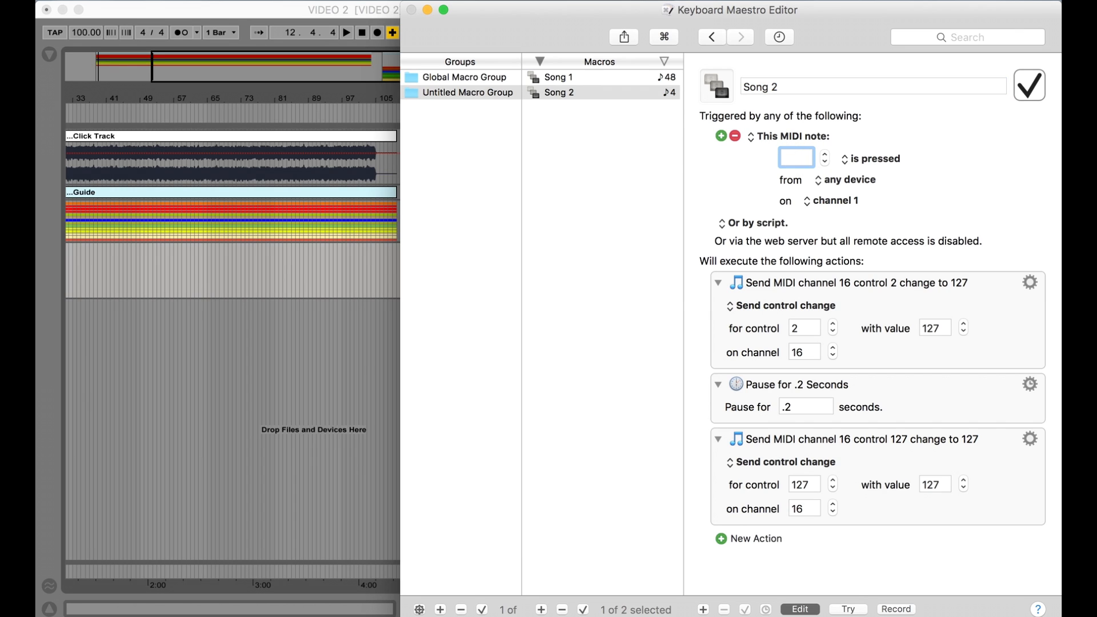
{"action": "type", "text": "50"}
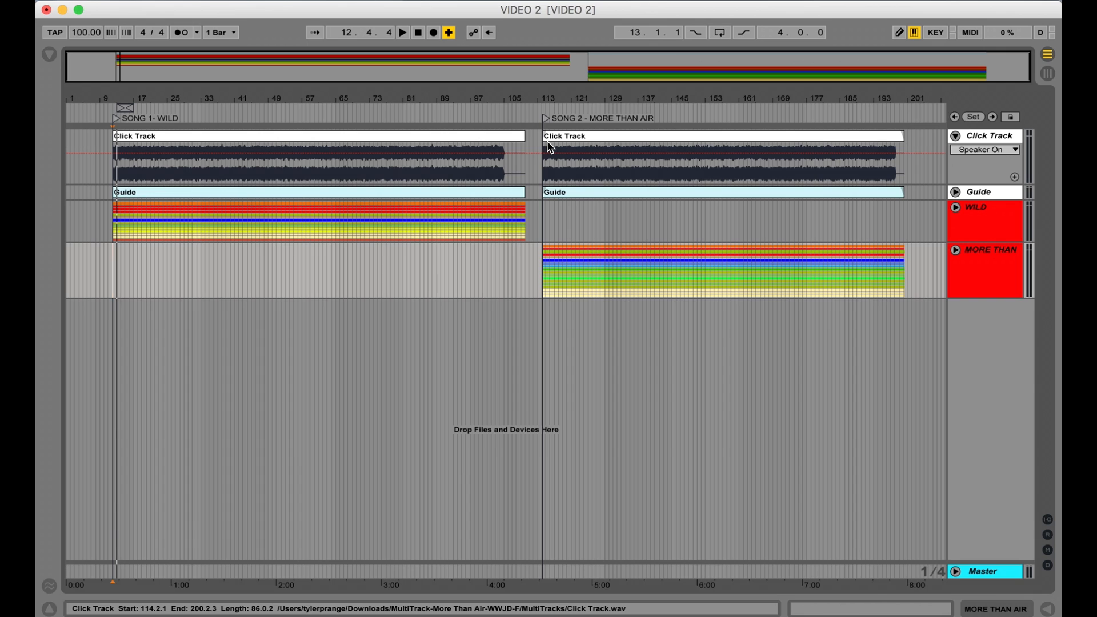
- Test playback of Song 1 and the Song 2 macro's jump in Ableton Live, stopping playback after each
{"action": "key", "text": "space"}
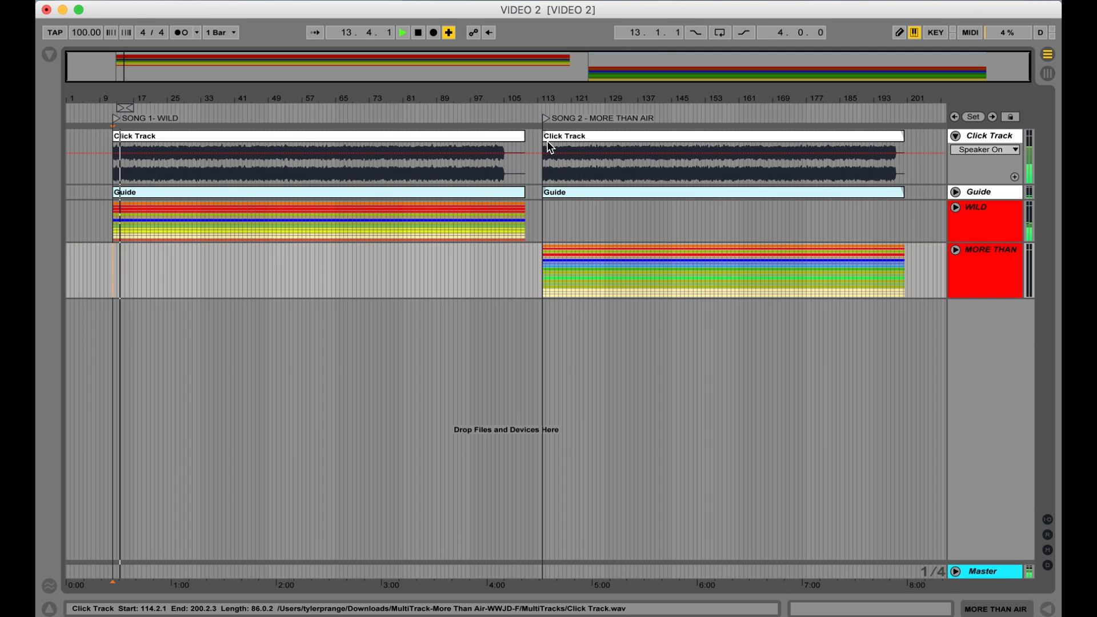
{"action": "left_click", "coordinate": [419, 33]}
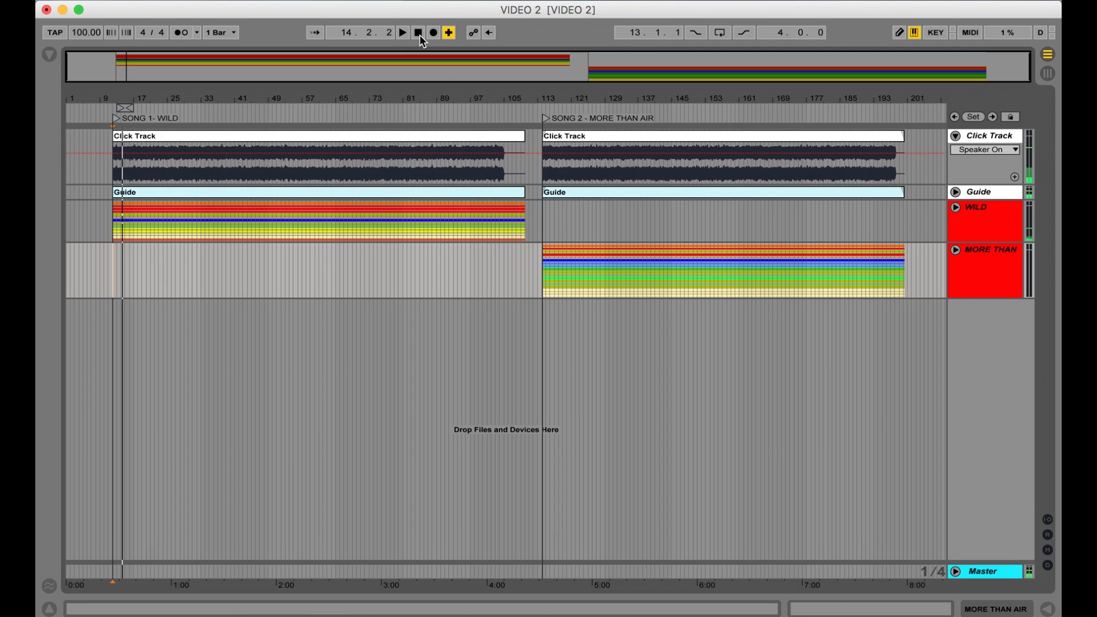
{"action": "key", "text": "2"}
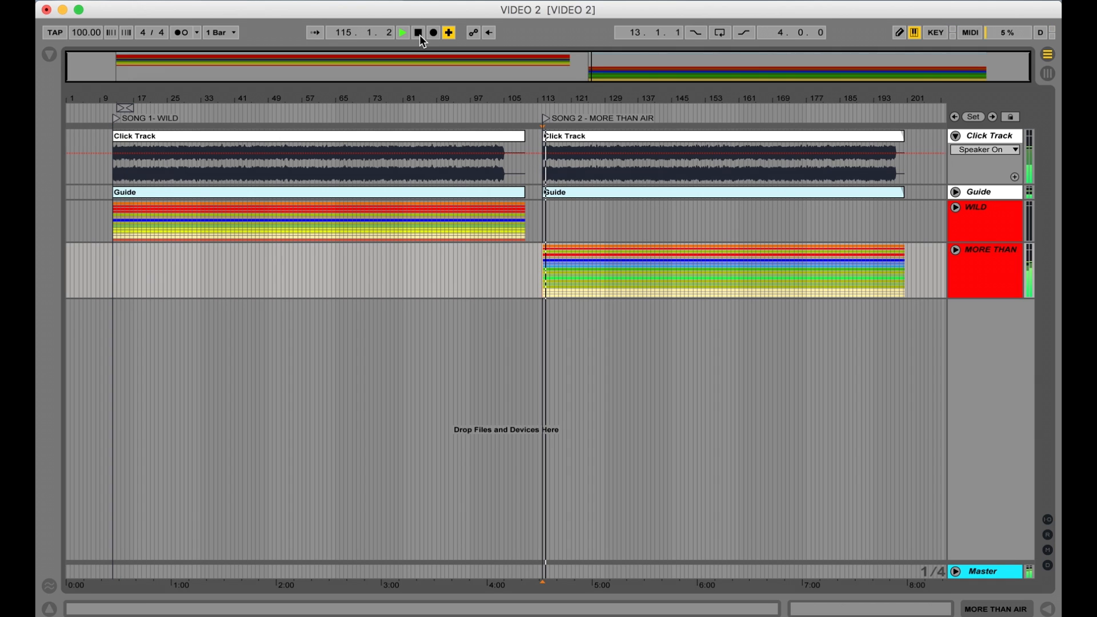
{"action": "left_click", "coordinate": [419, 34]}
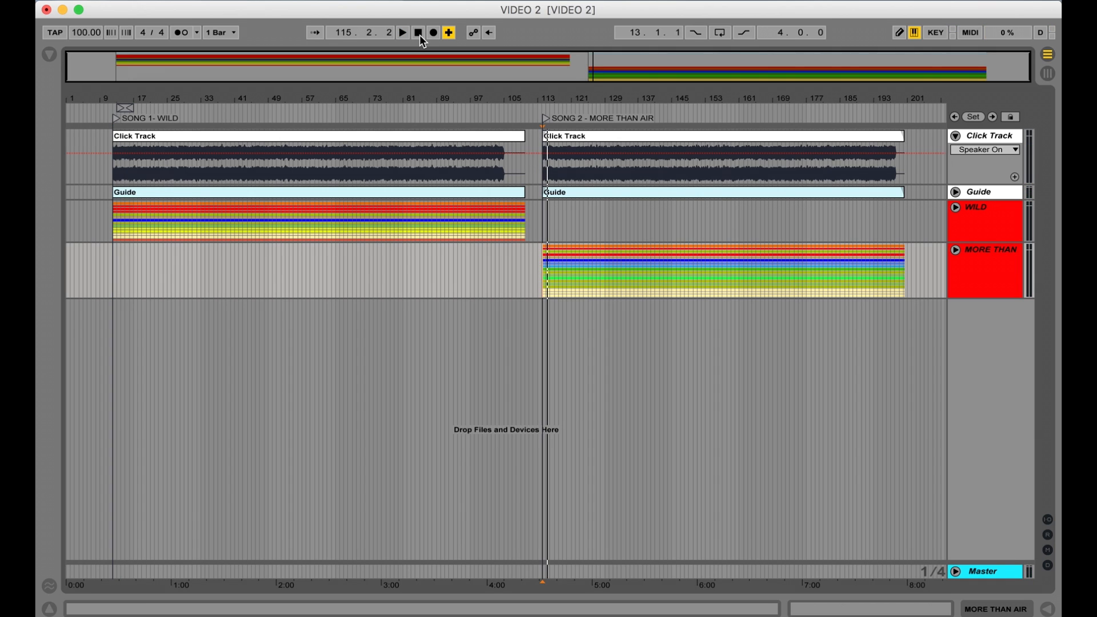